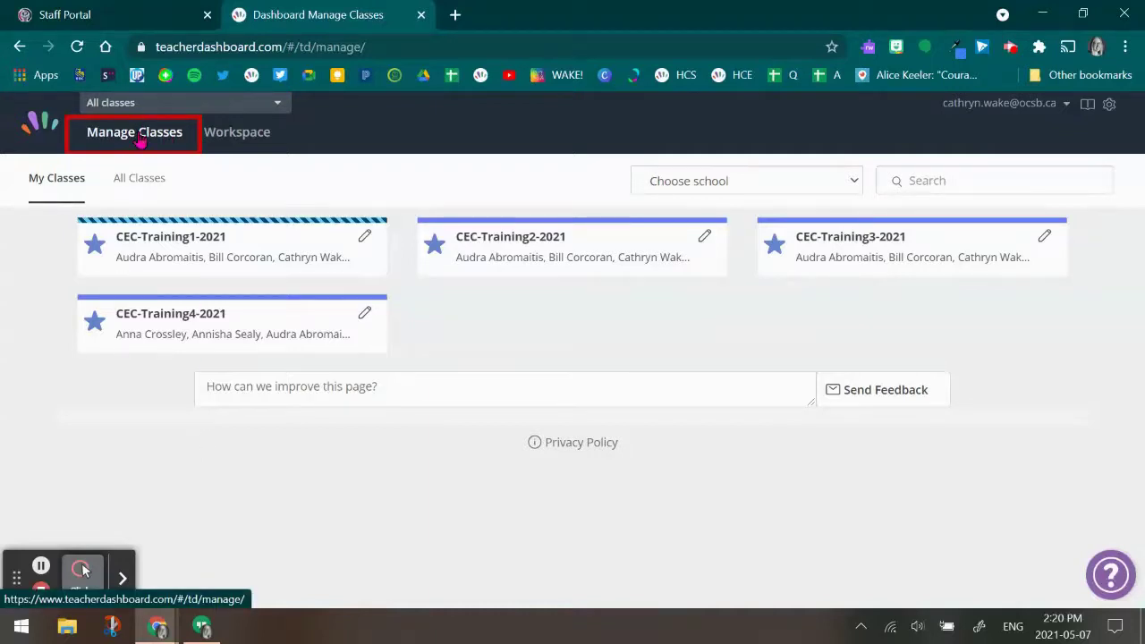
Open the CEC-Training1-2021 class card from the Manage Classes page.
left_click(188, 243)
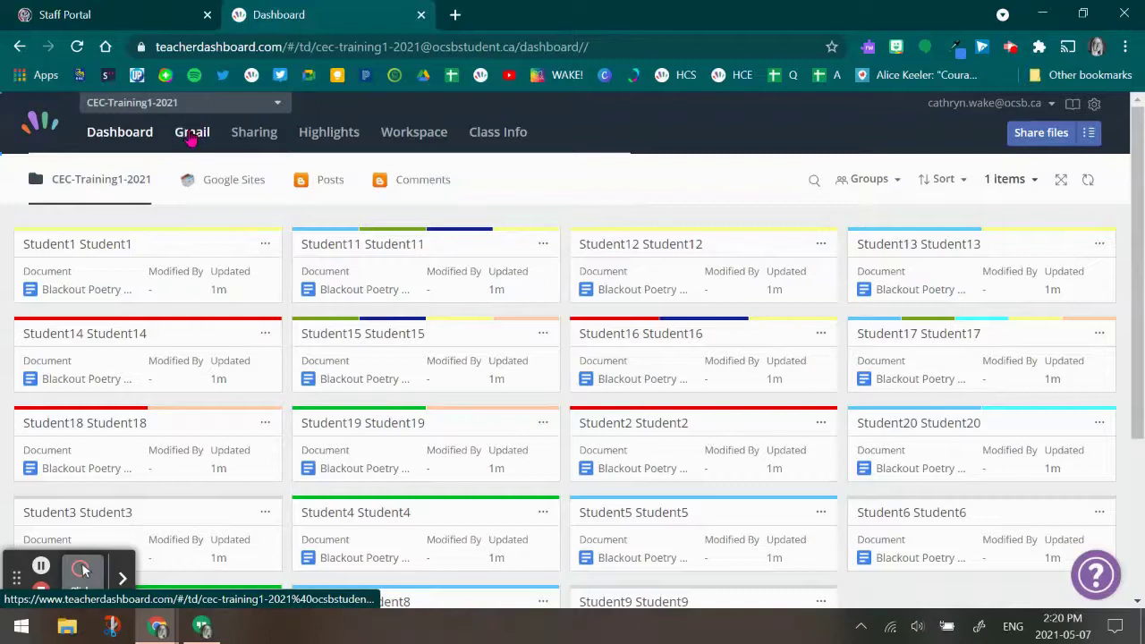
Switch the class to its Gmail view and set each student tile to list 25 emails.
left_click(192, 134)
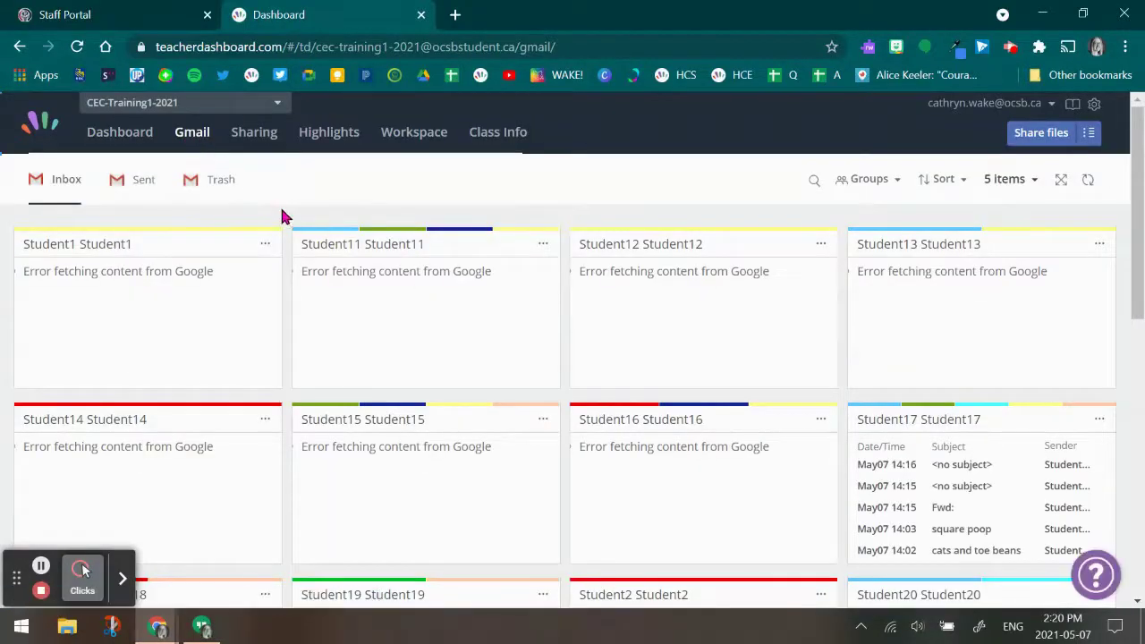
scroll(285, 220, "down", 5)
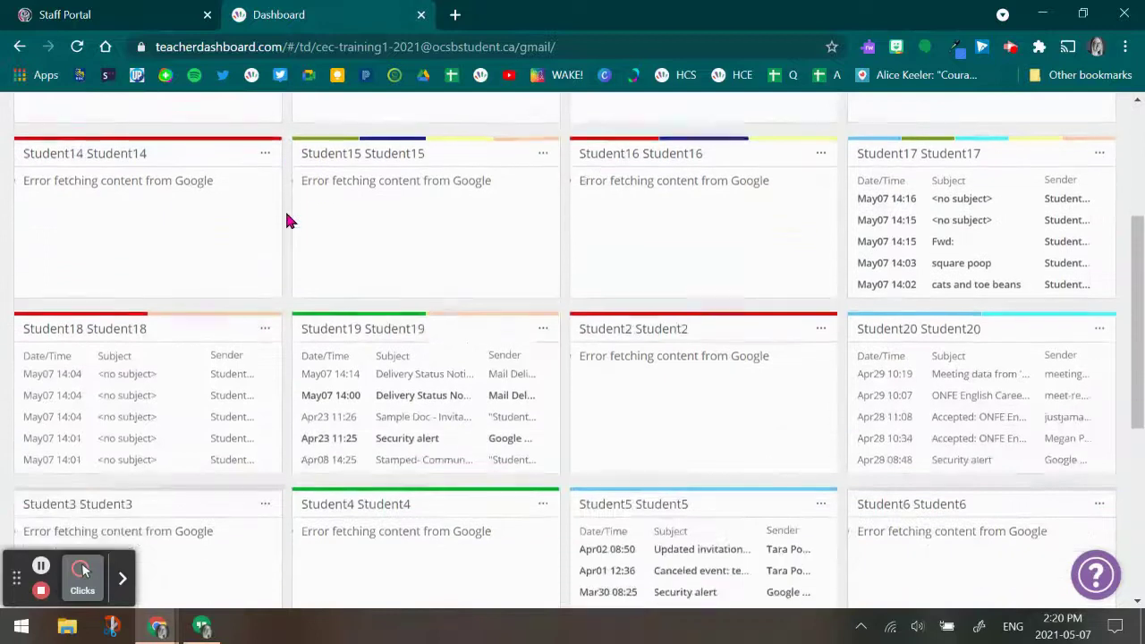
scroll(288, 219, "down", 3)
scroll(288, 219, "up", 10)
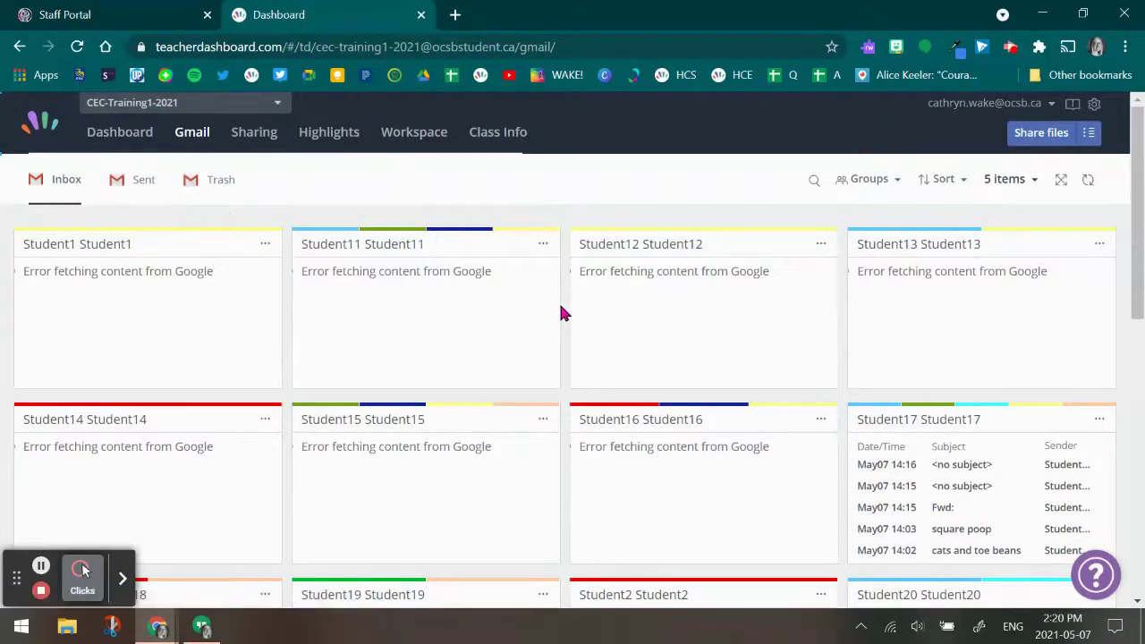
scroll(561, 311, "down", 2)
scroll(563, 311, "down", 1)
scroll(563, 311, "up", 3)
scroll(912, 372, "down", 1)
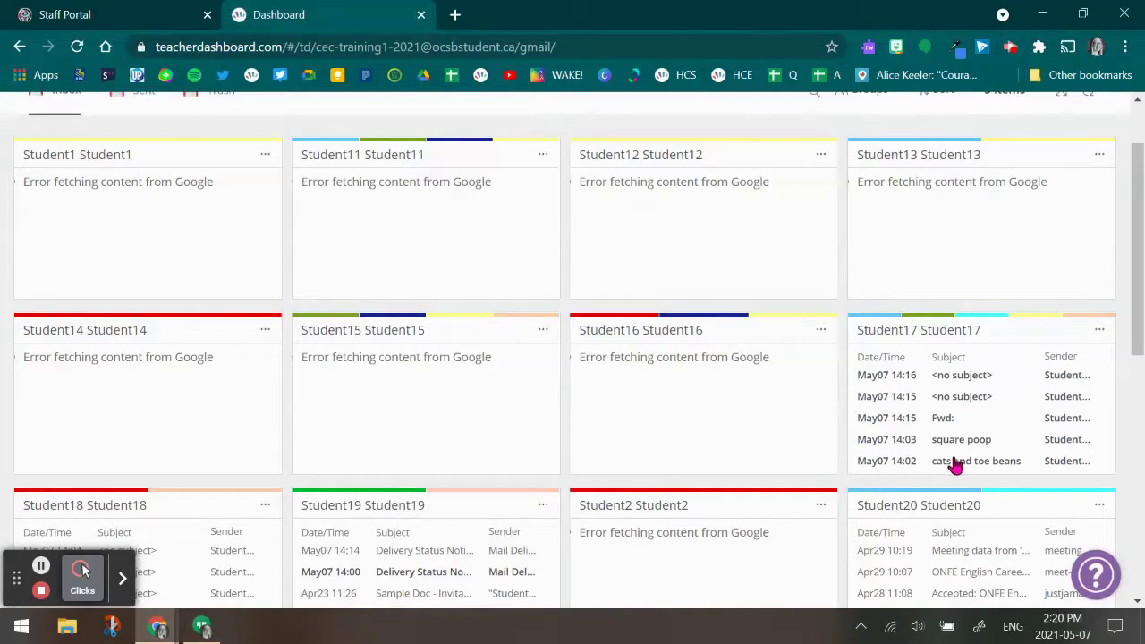
scroll(960, 407, "up", 1)
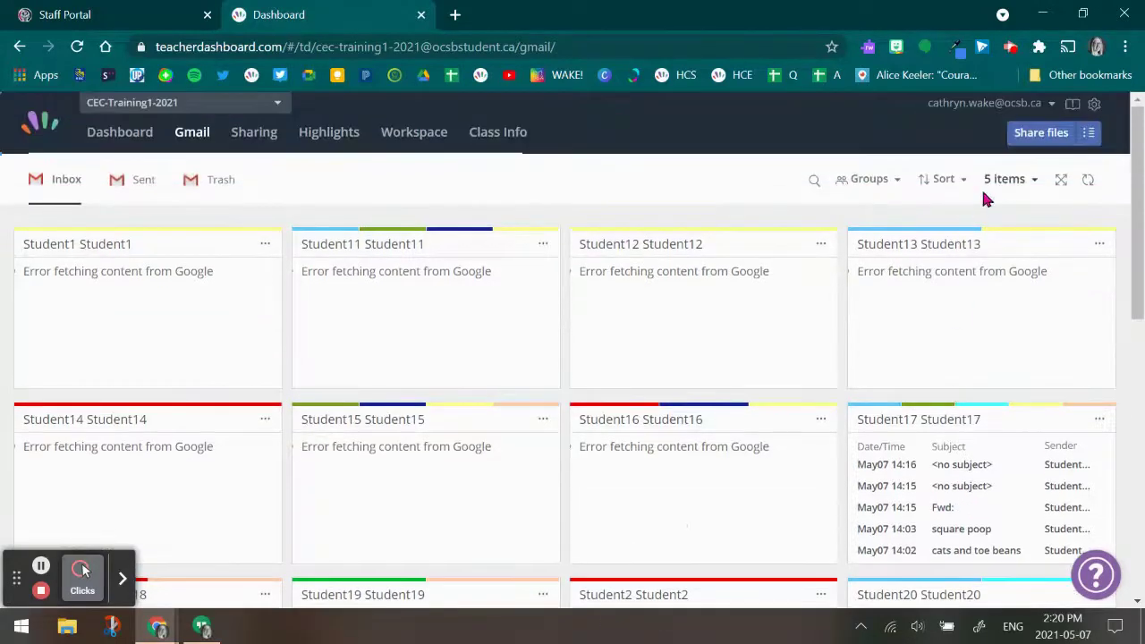
left_click(1015, 184)
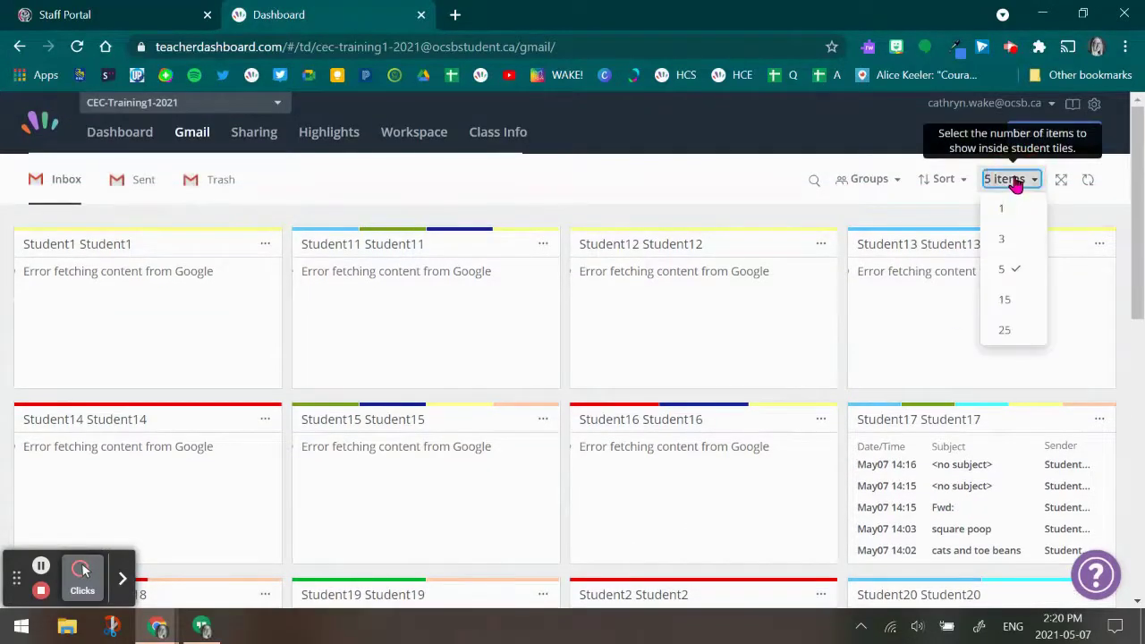
left_click(1008, 331)
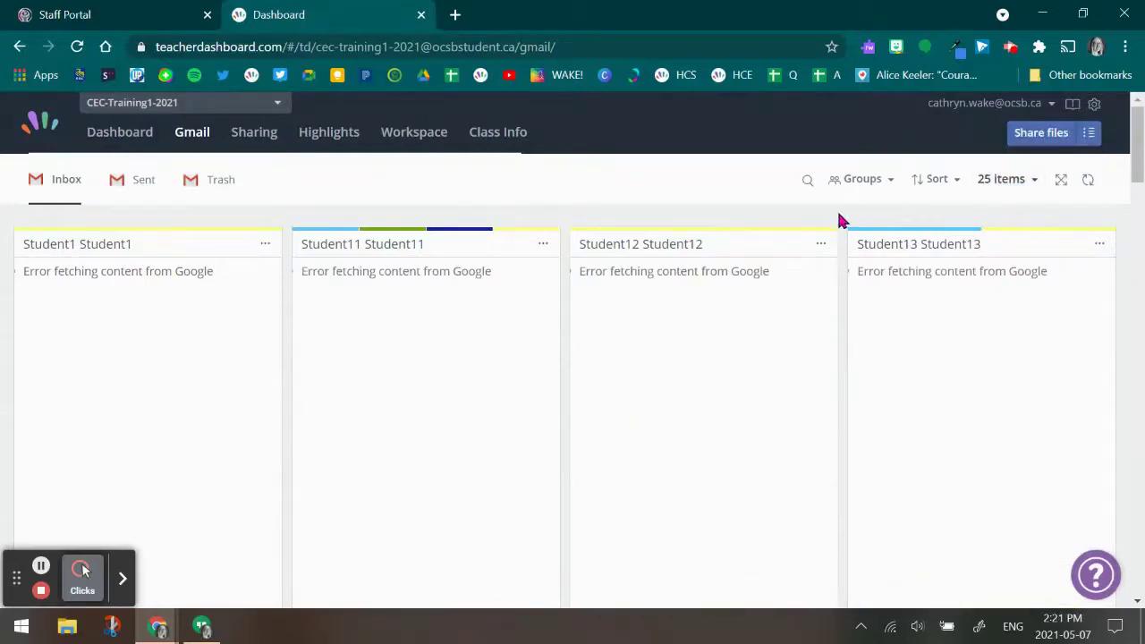
scroll(841, 219, "down", 5)
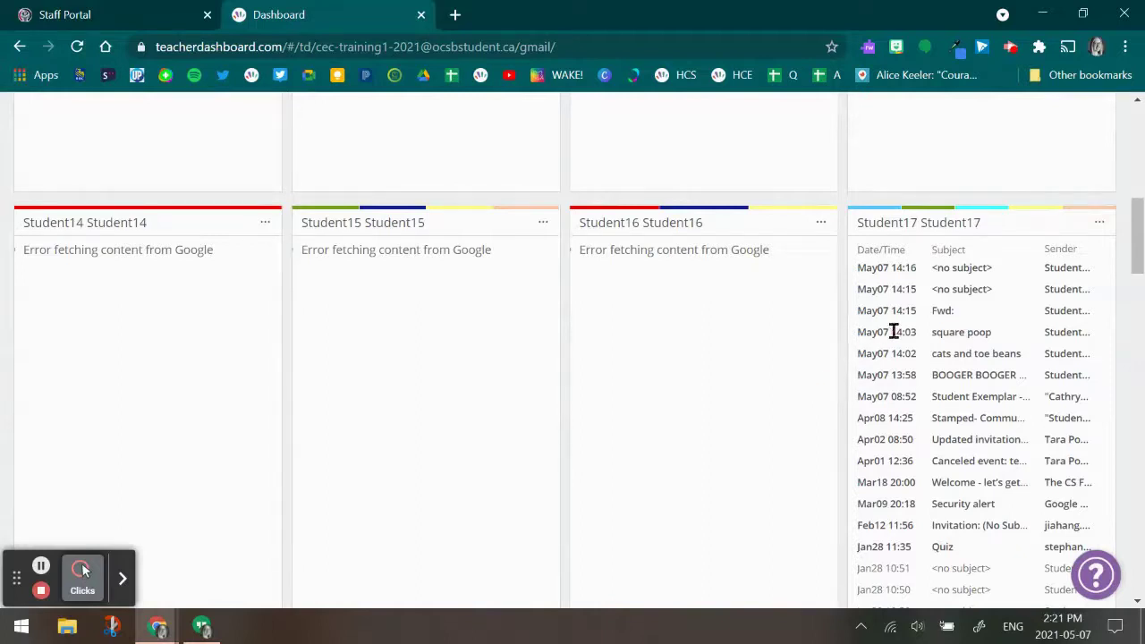
left_click(950, 343)
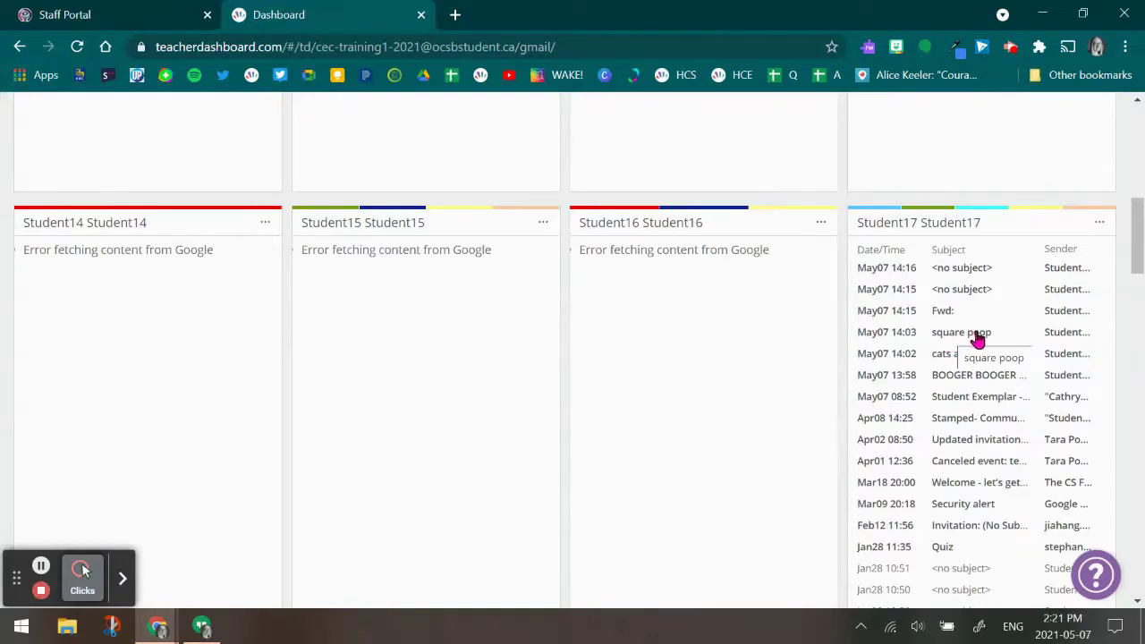
left_click(978, 340)
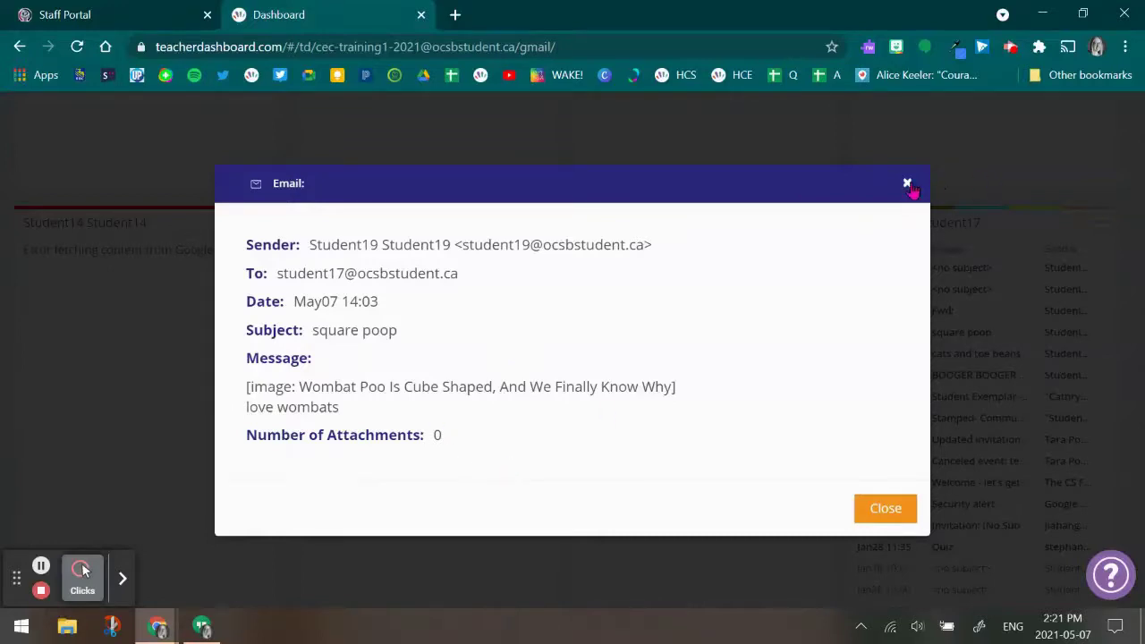
left_click(884, 508)
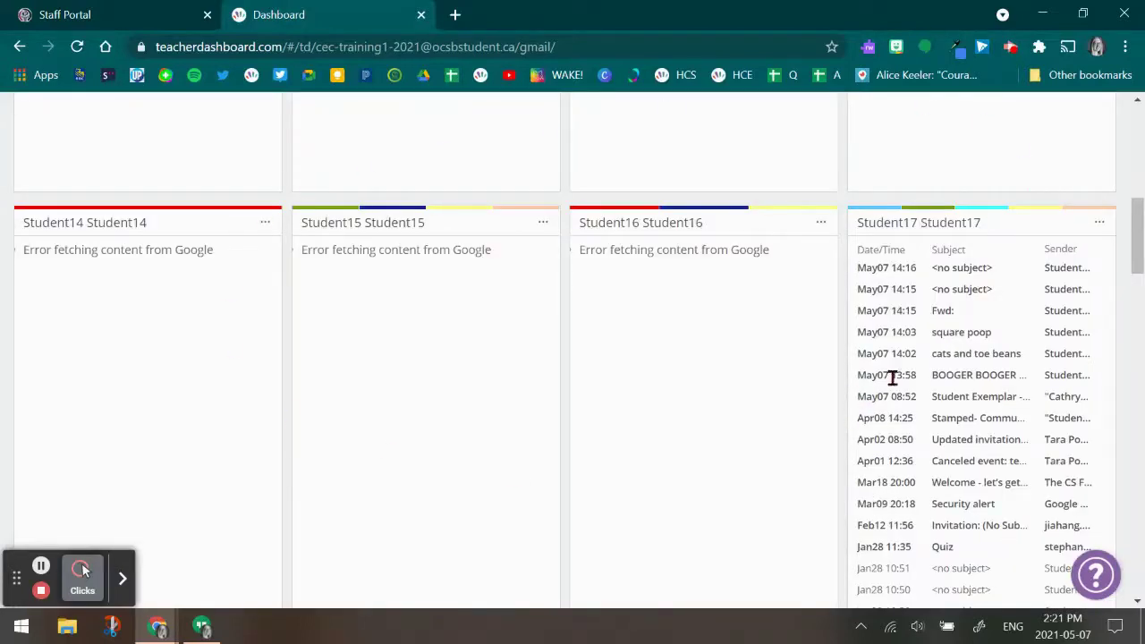
Show the students' Sent mail, then view and close Student17's 'gif' email.
scroll(167, 350, "up", 5)
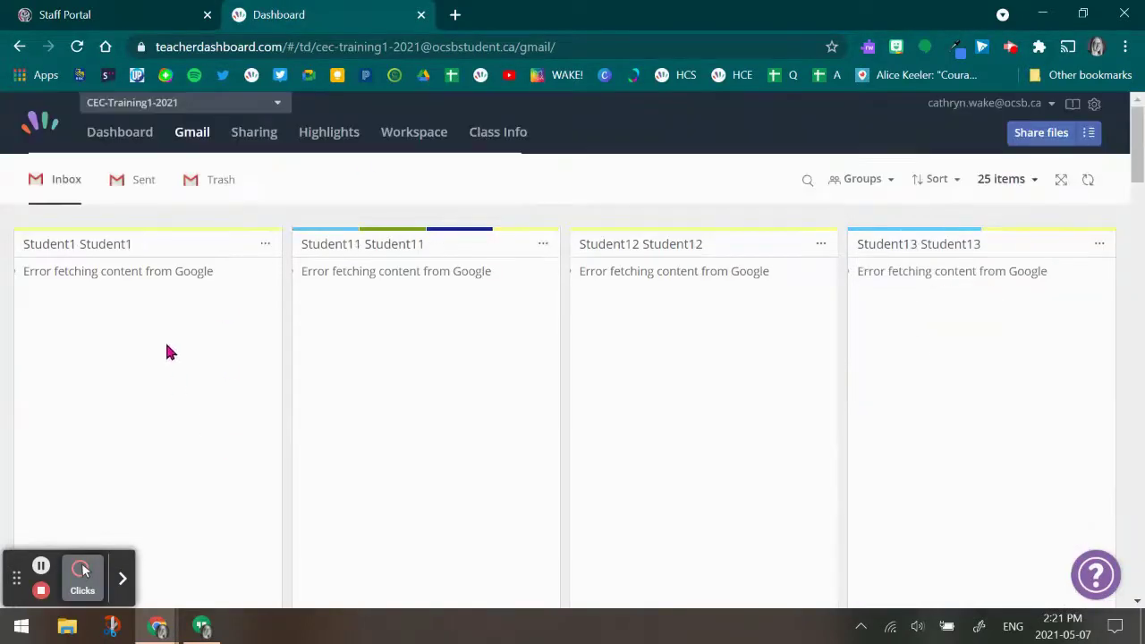
left_click(138, 186)
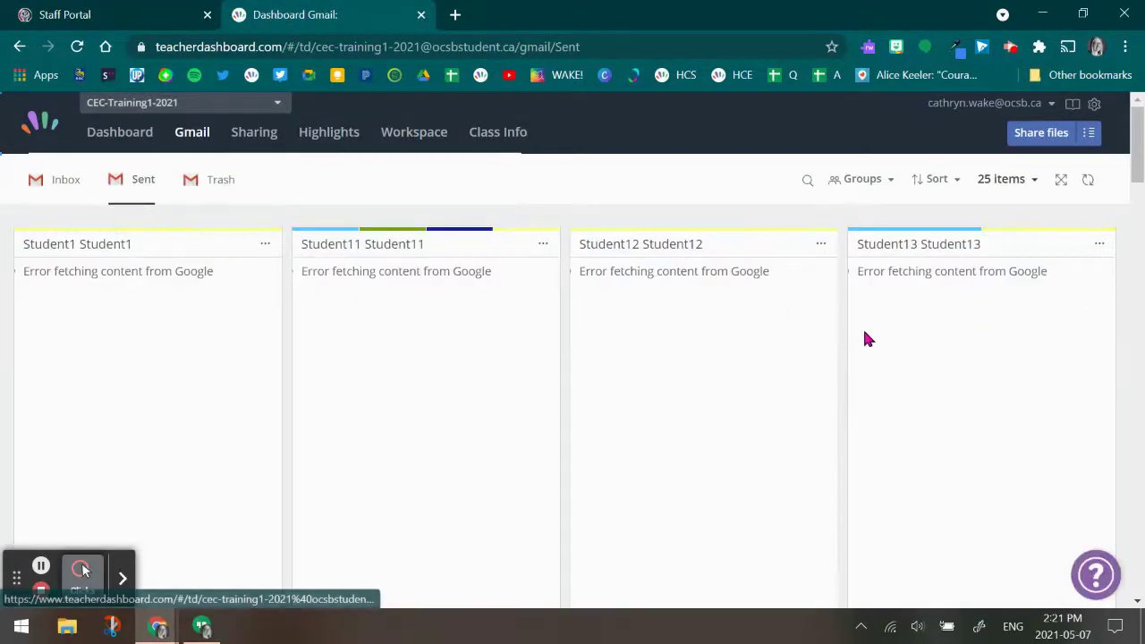
scroll(864, 339, "down", 8)
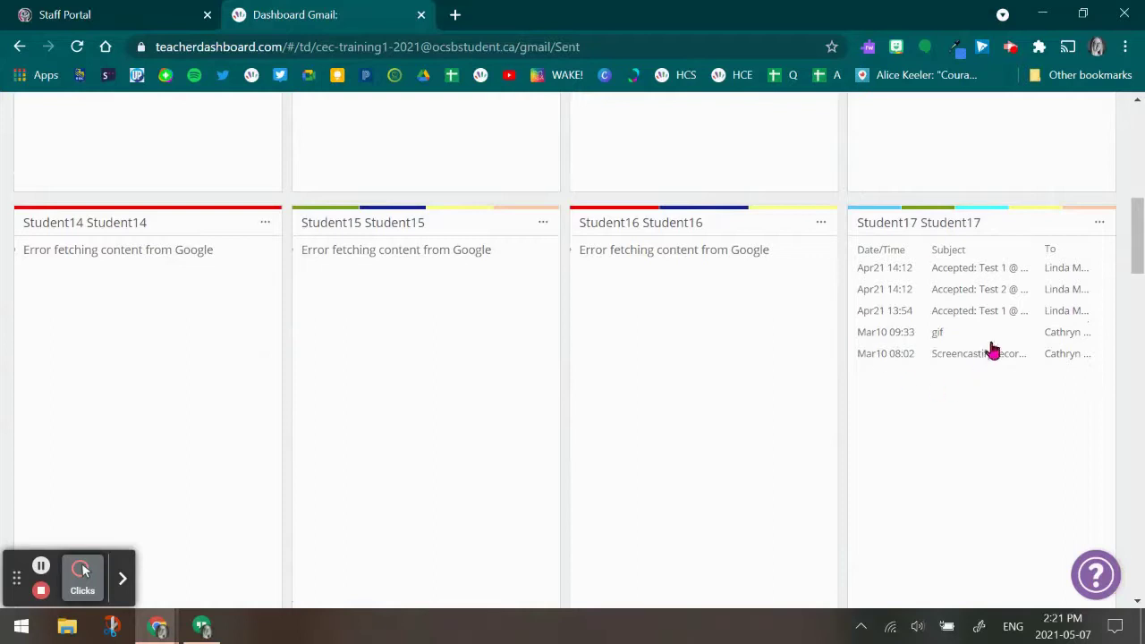
scroll(991, 332, "down", 1)
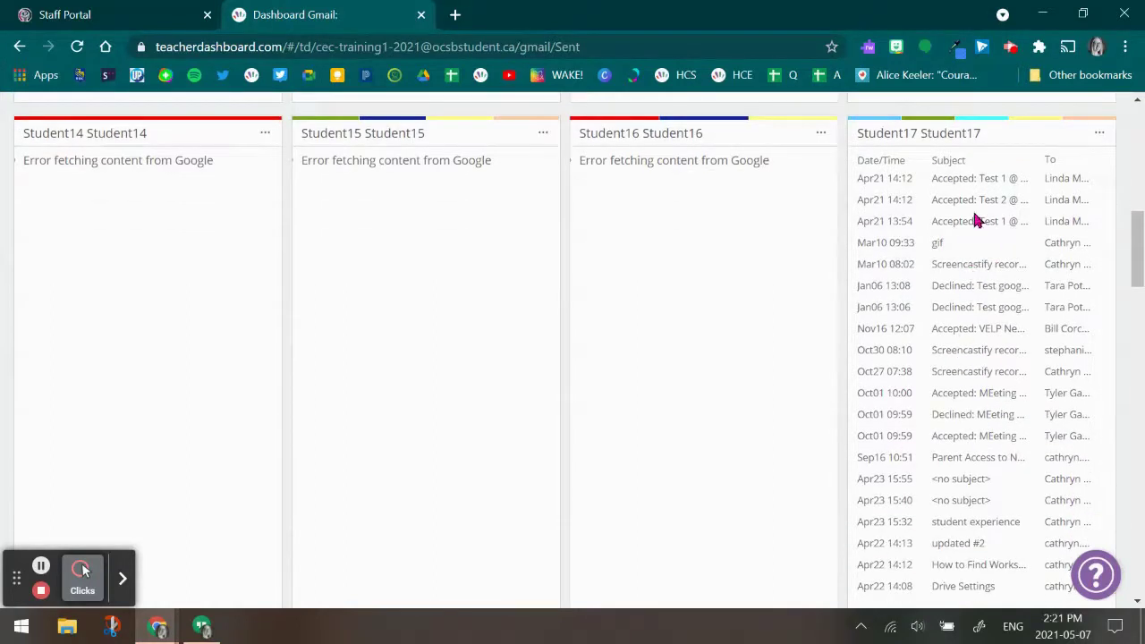
left_click(940, 250)
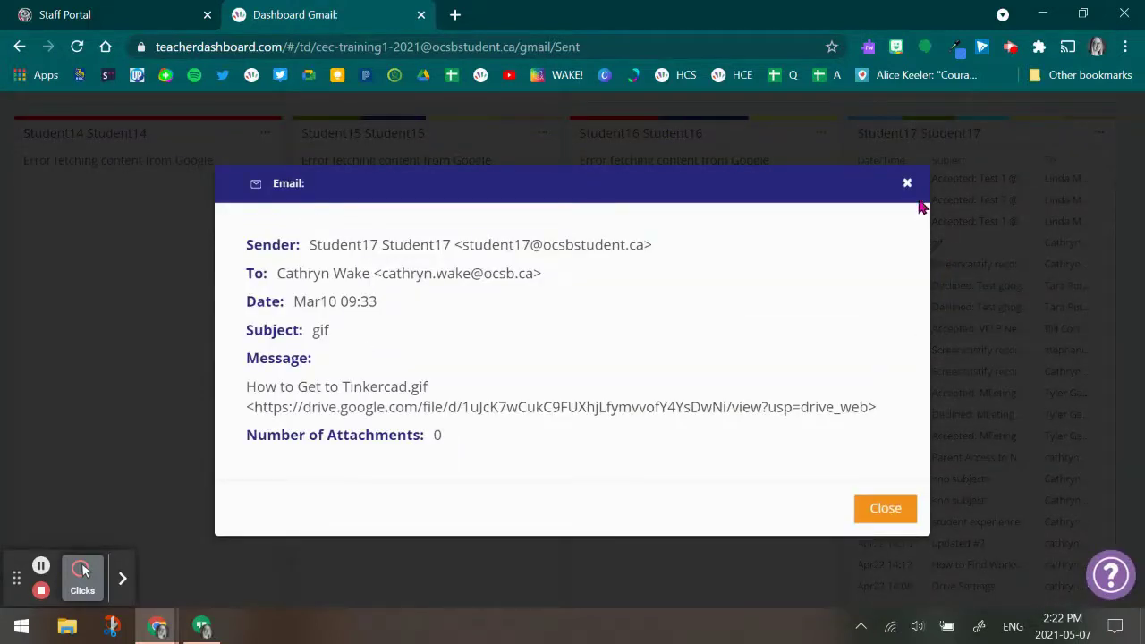
left_click(907, 184)
scroll(826, 384, "up", 10)
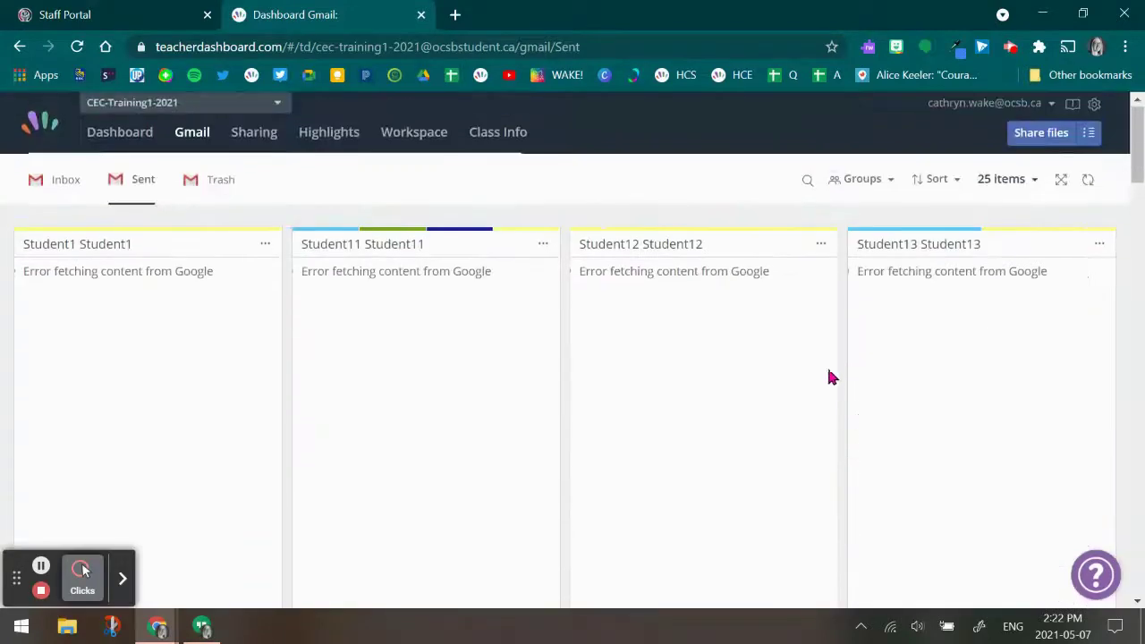
Look through the students' Trash tiles, which show fetch errors.
left_click(219, 184)
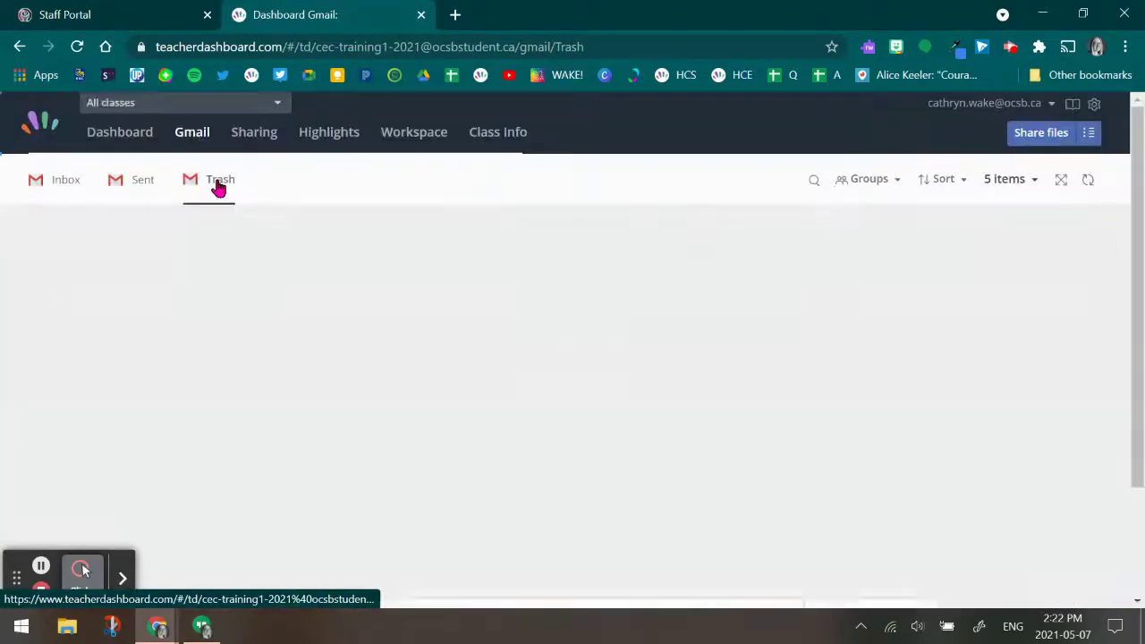
scroll(859, 335, "down", 6)
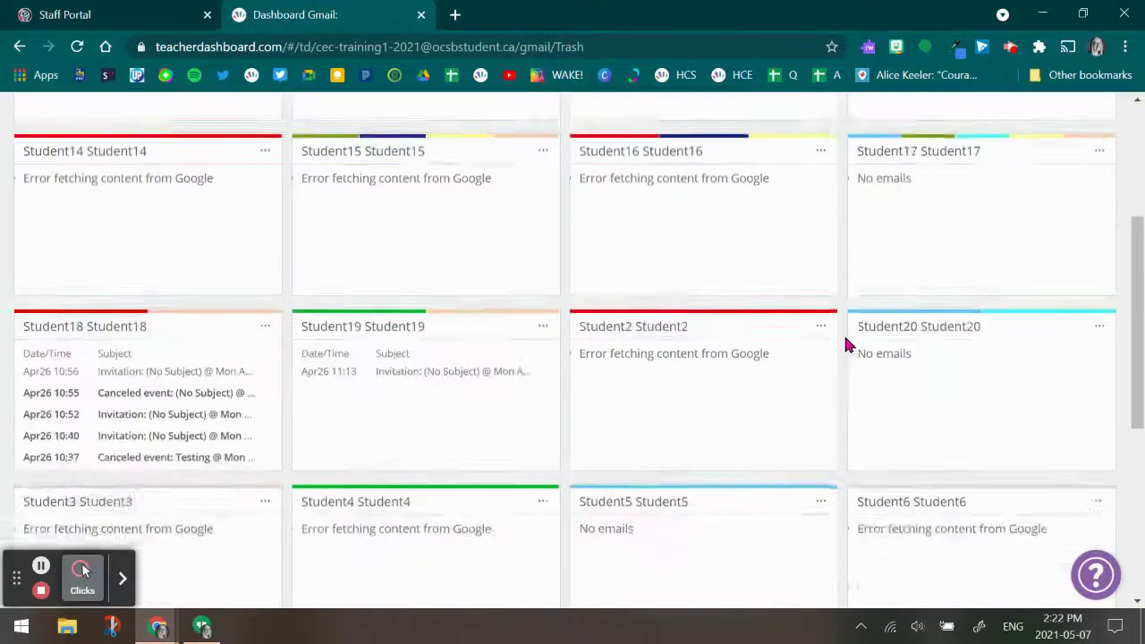
scroll(147, 255, "up", 2)
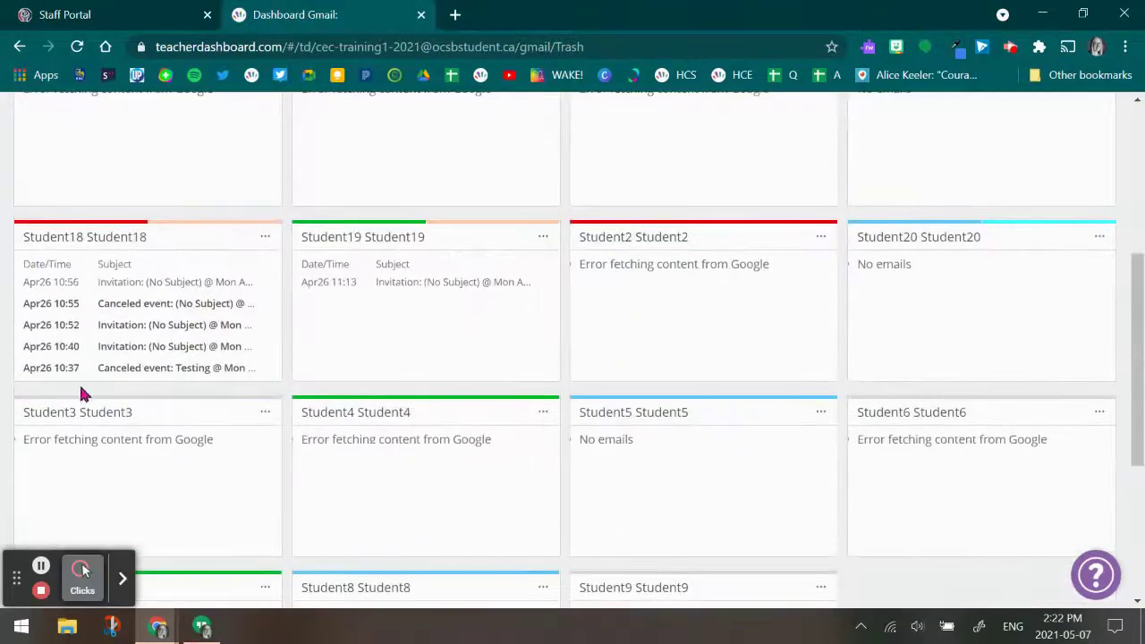
scroll(179, 373, "up", 4)
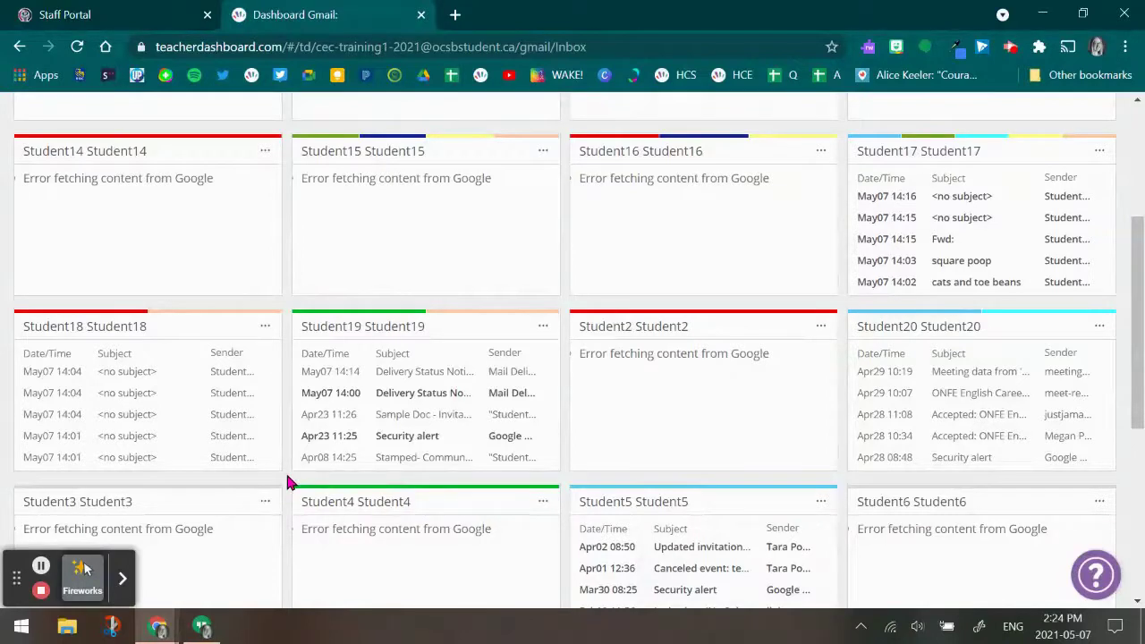
Open Student19's Security alert email and scroll through its message.
left_click(447, 441)
left_click(448, 440)
left_click(402, 445)
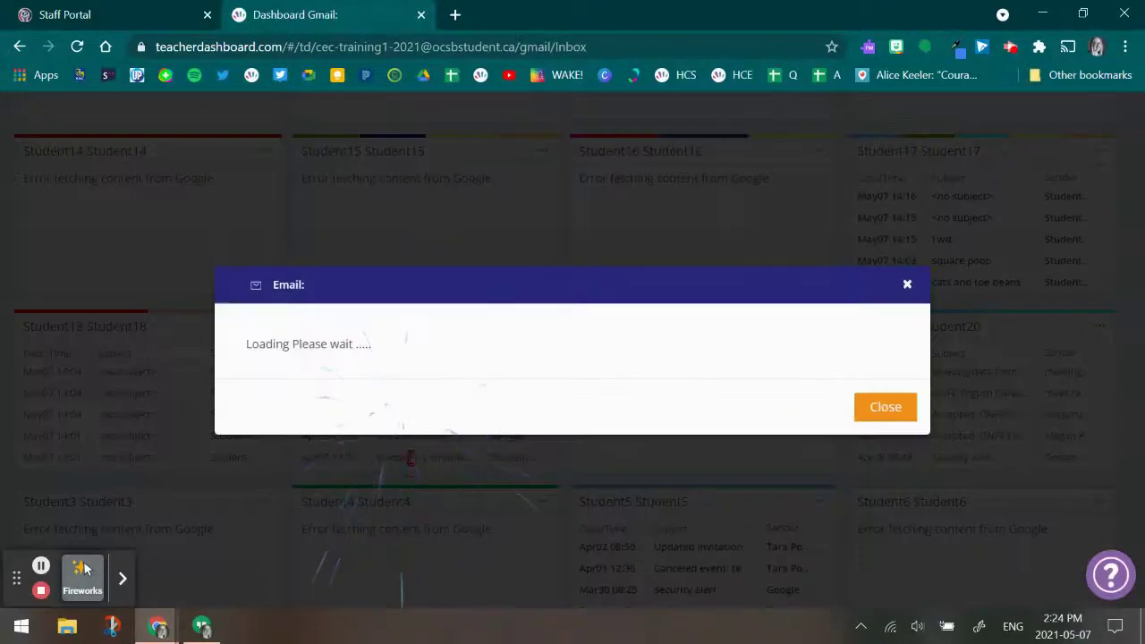
scroll(665, 450, "down", 1)
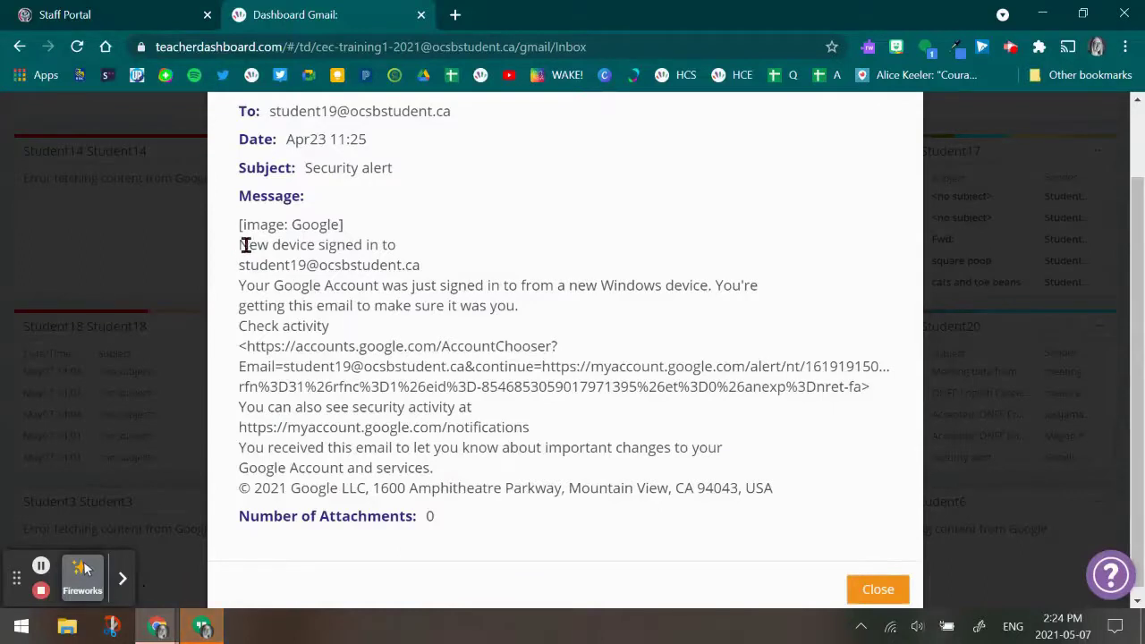
left_click(440, 254)
Read the alert and highlight the line 'New device signed in to'.
left_click(123, 580)
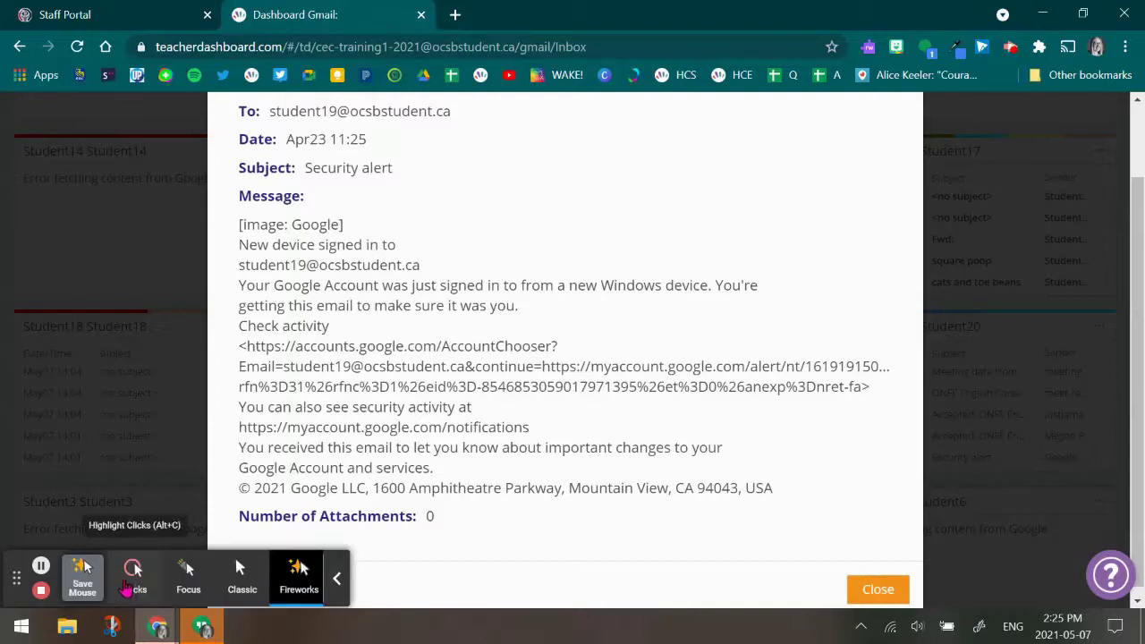
left_click(130, 577)
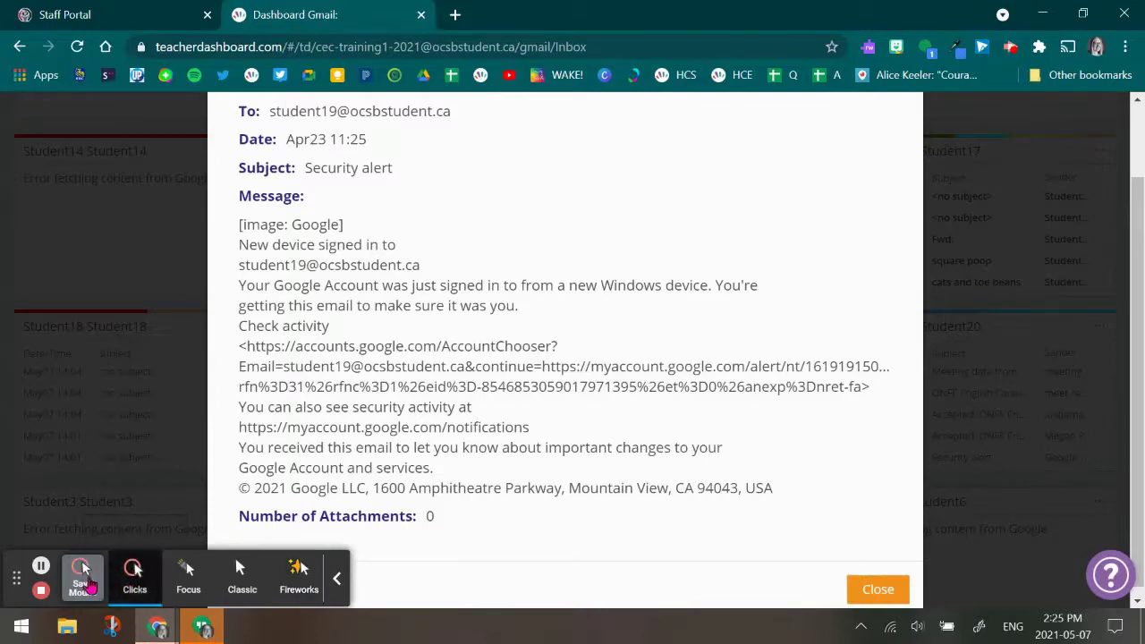
left_click(394, 579)
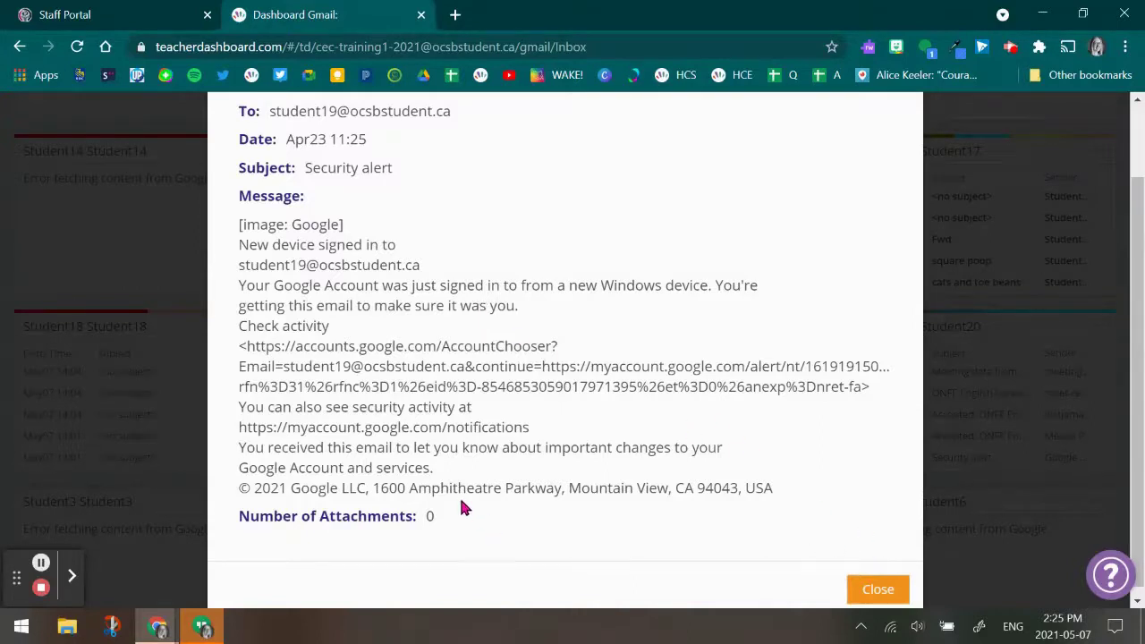
scroll(463, 507, "up", 1)
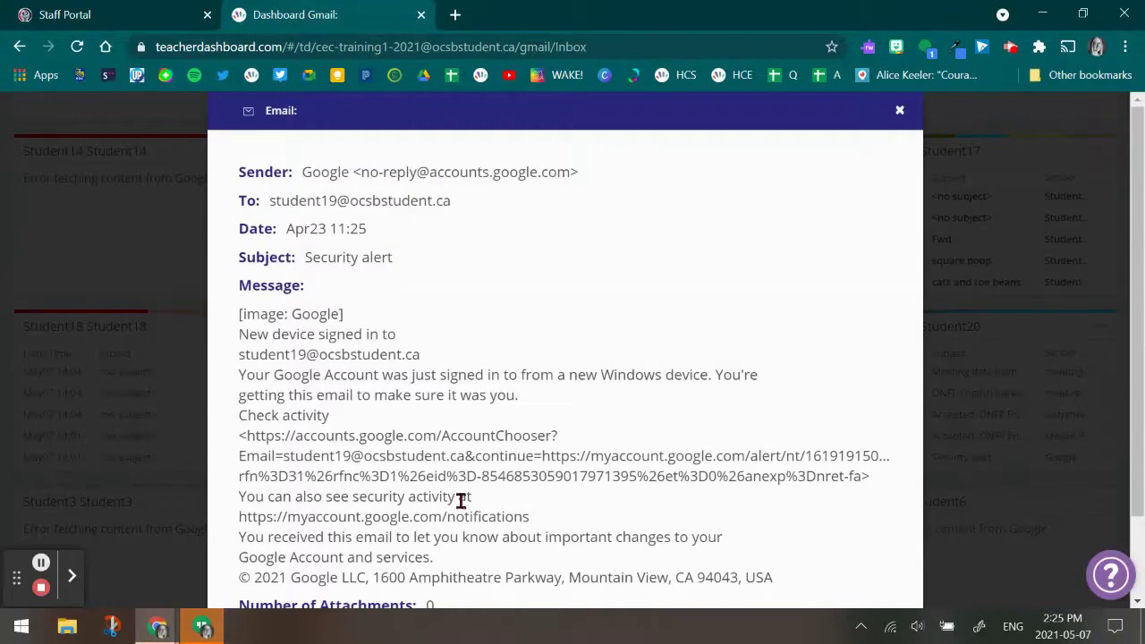
left_click_drag(240, 333, 410, 337)
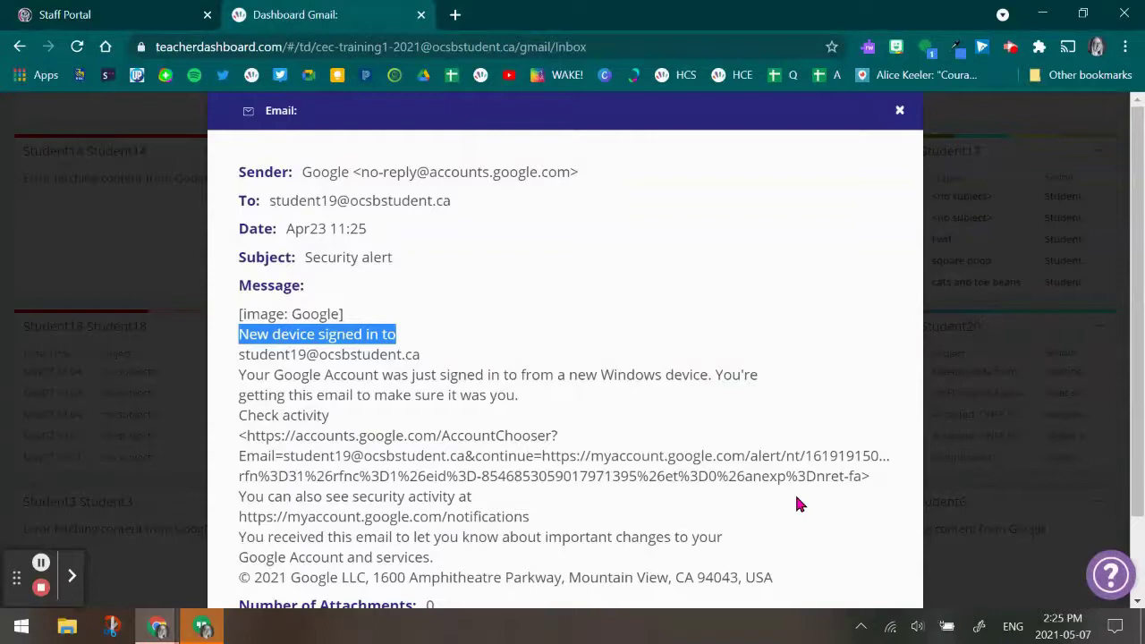
scroll(796, 503, "down", 1)
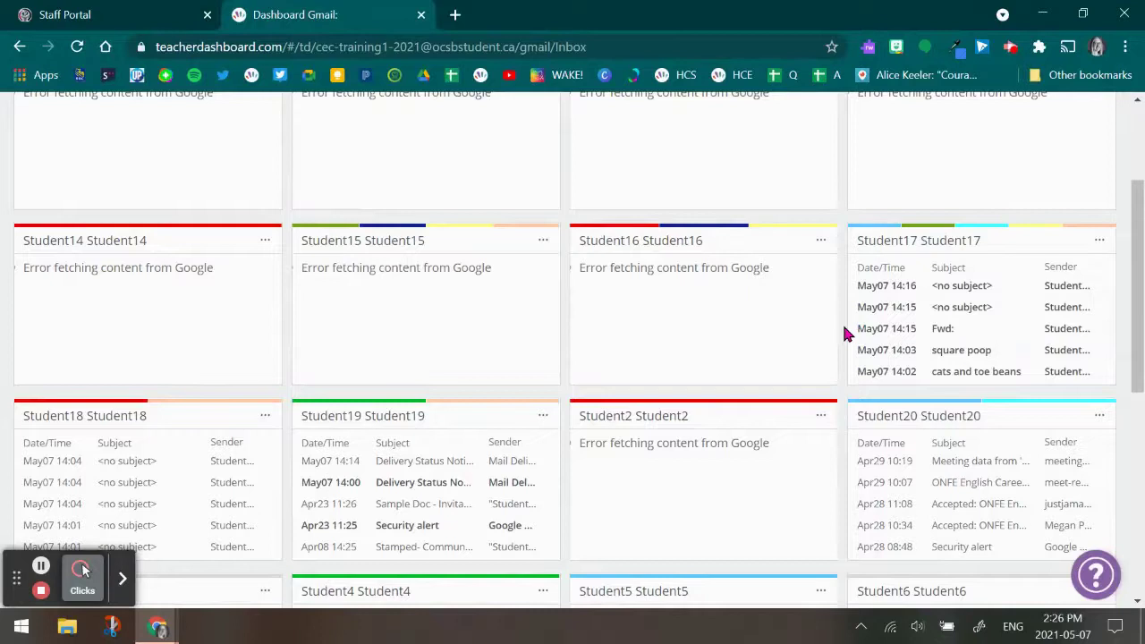
left_click(974, 359)
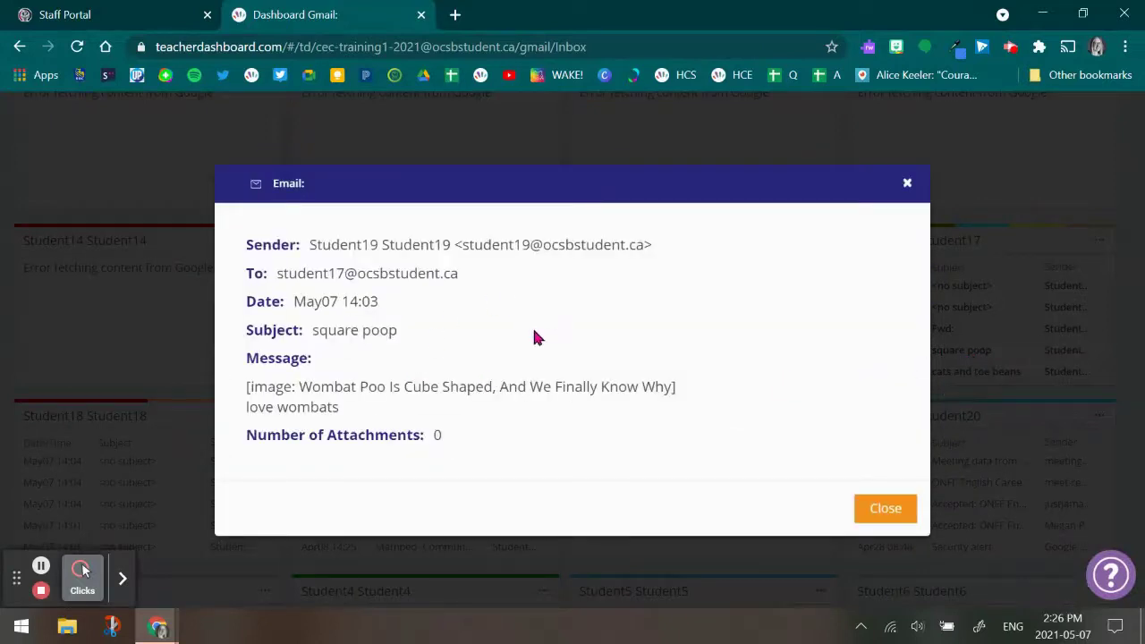
left_click(255, 389)
left_click_drag(255, 388, 295, 387)
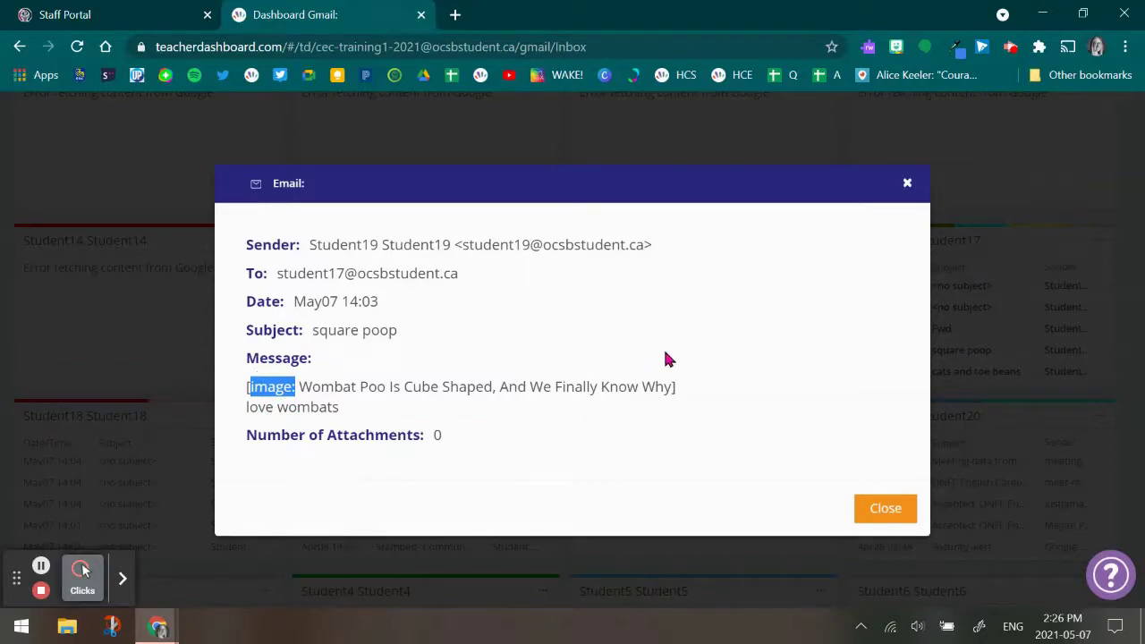
left_click(564, 398)
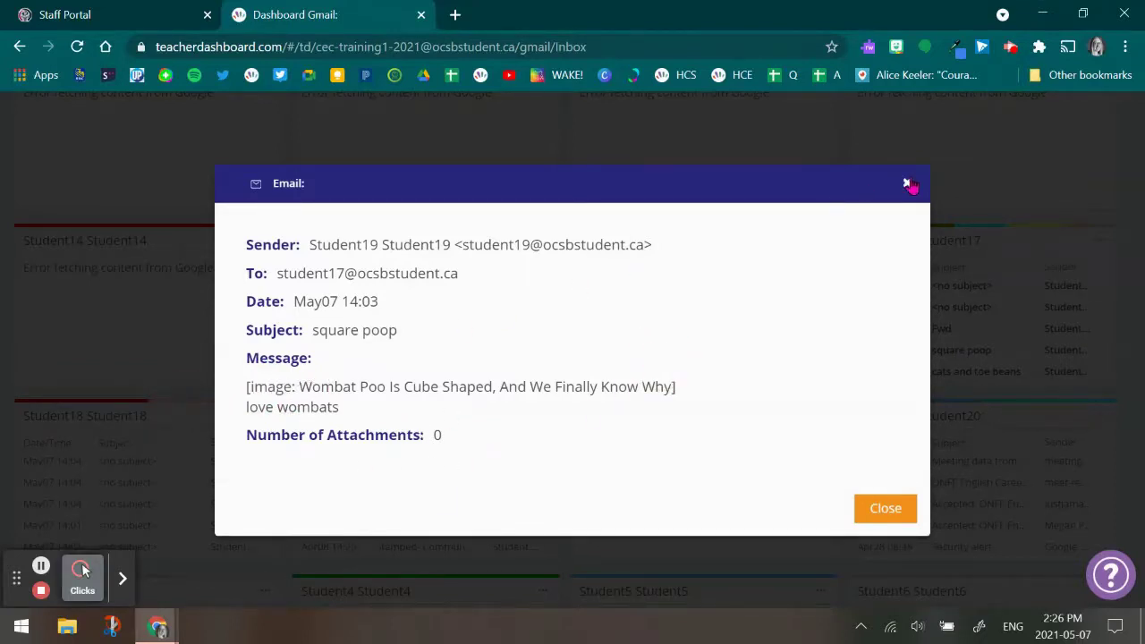
left_click(908, 184)
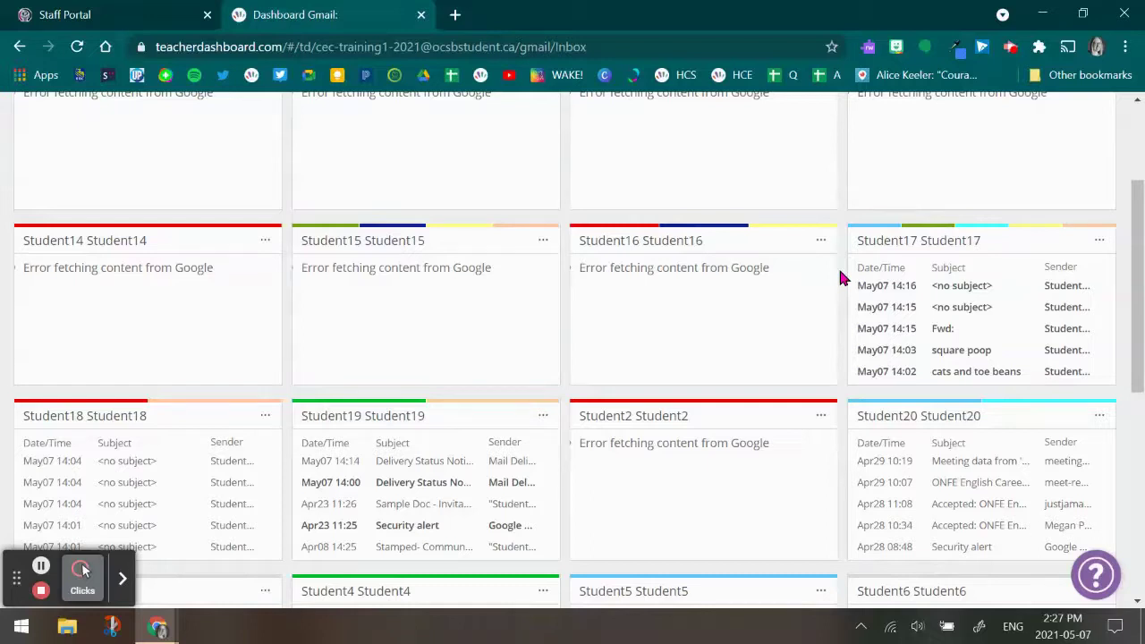
Switch to the Staff Portal page and scroll through its staff app tiles.
left_click(115, 20)
scroll(176, 340, "down", 4)
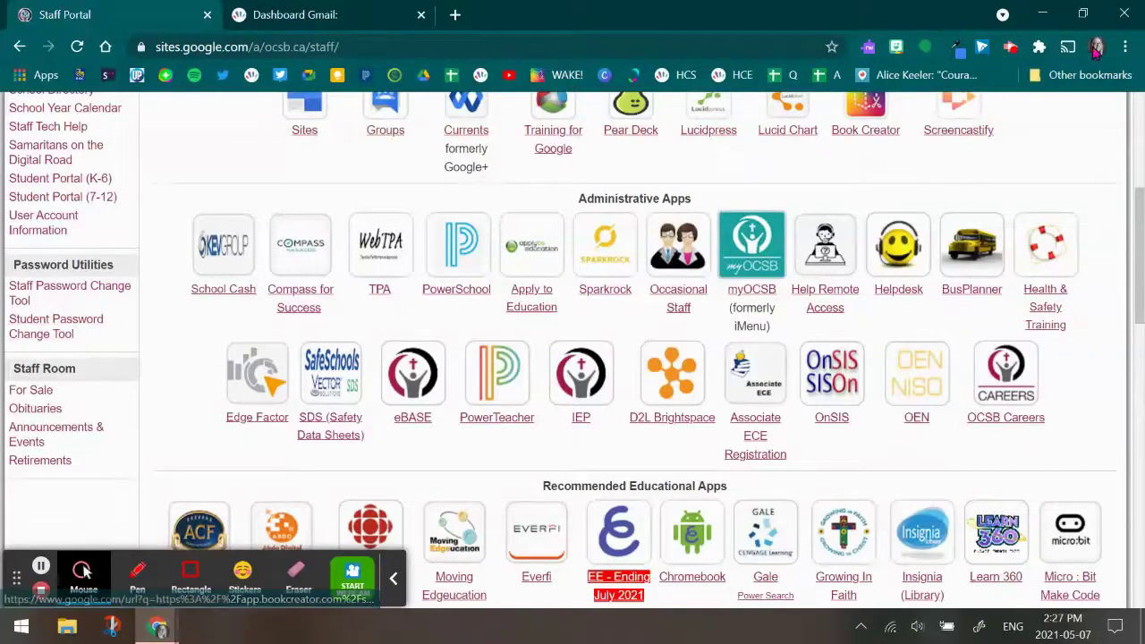
scroll(780, 191, "up", 2)
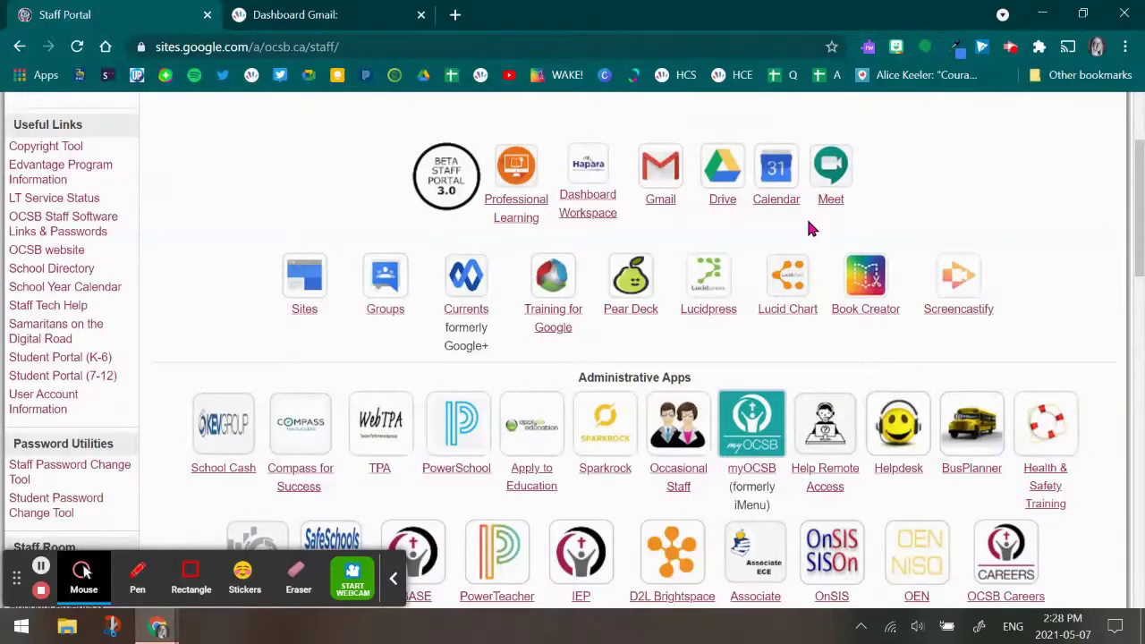
Add a new Chrome profile named 'Student 19' without a desktop shortcut.
left_click(1098, 50)
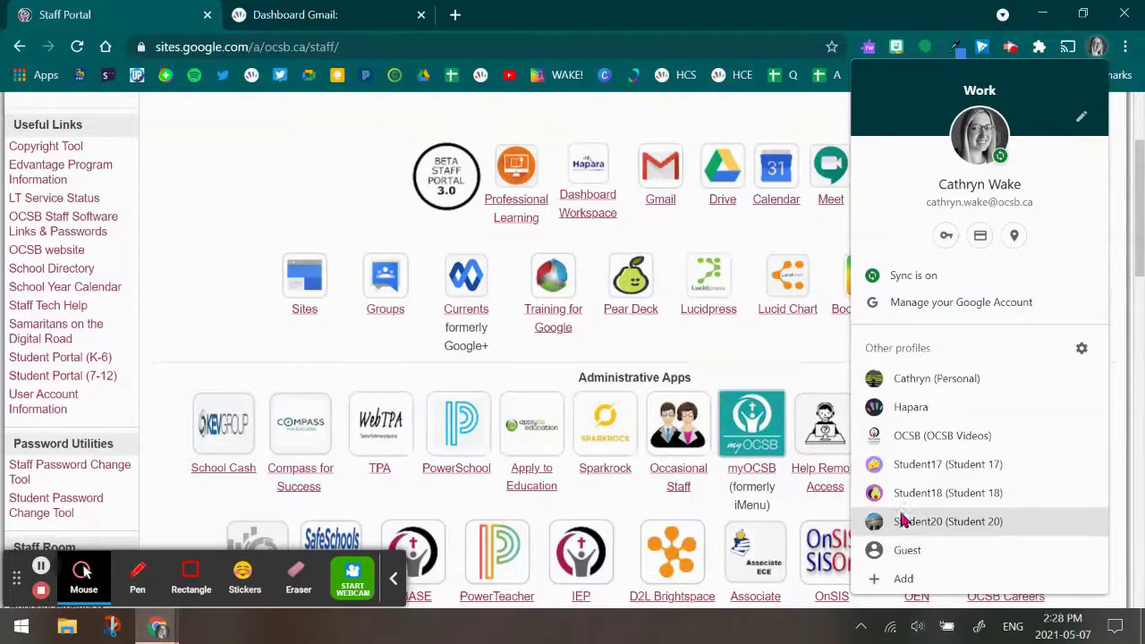
left_click(903, 579)
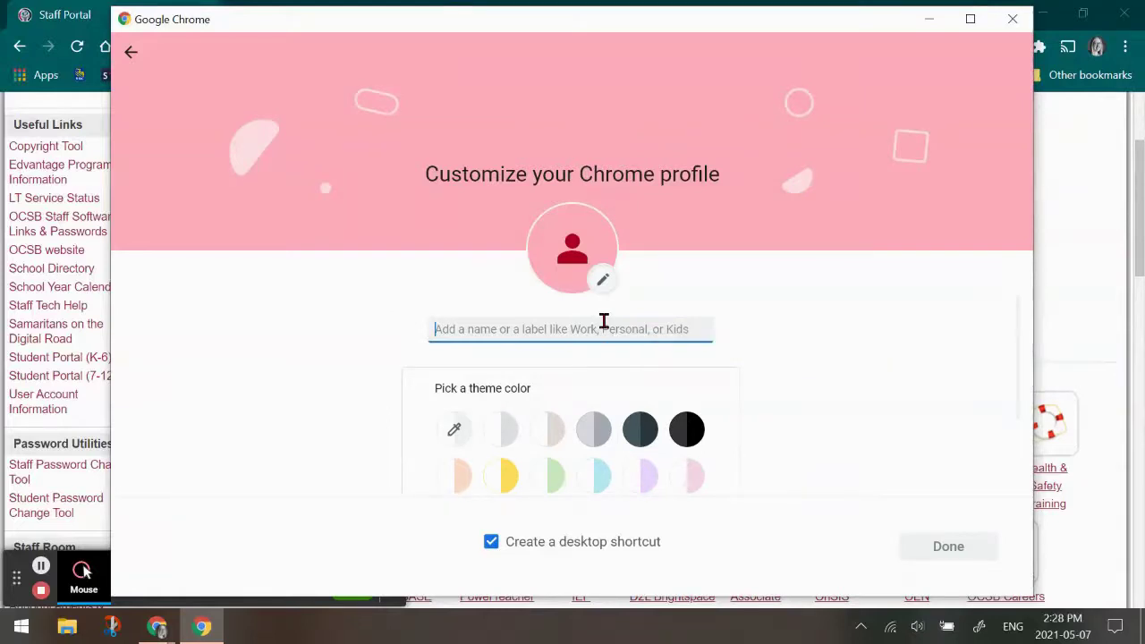
type("Student")
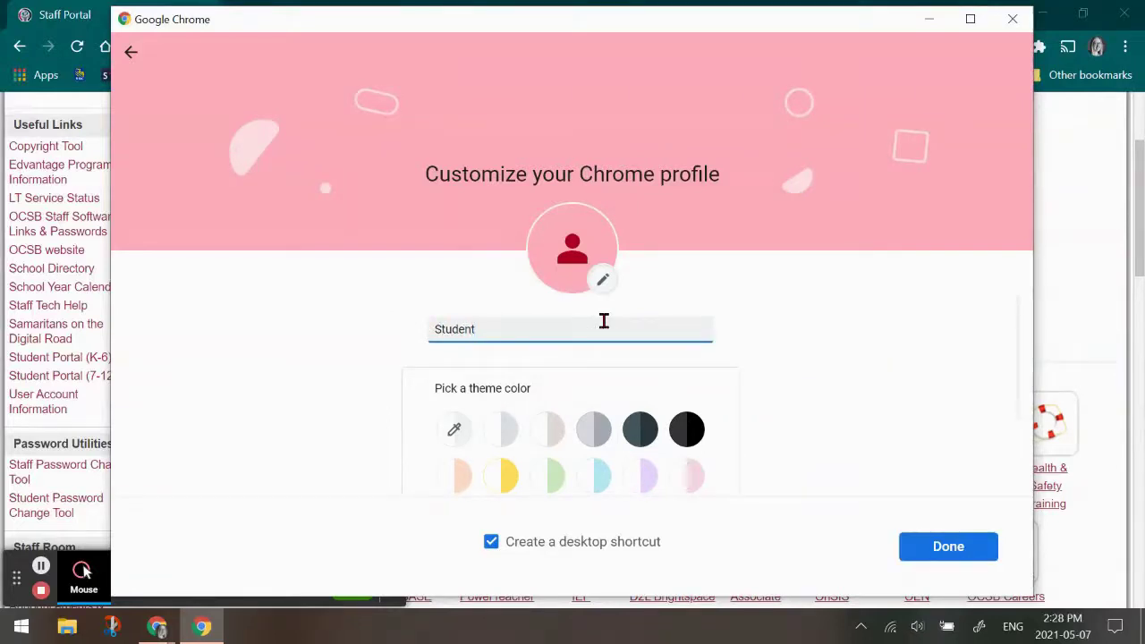
type(" 19")
scroll(718, 322, "down", 2)
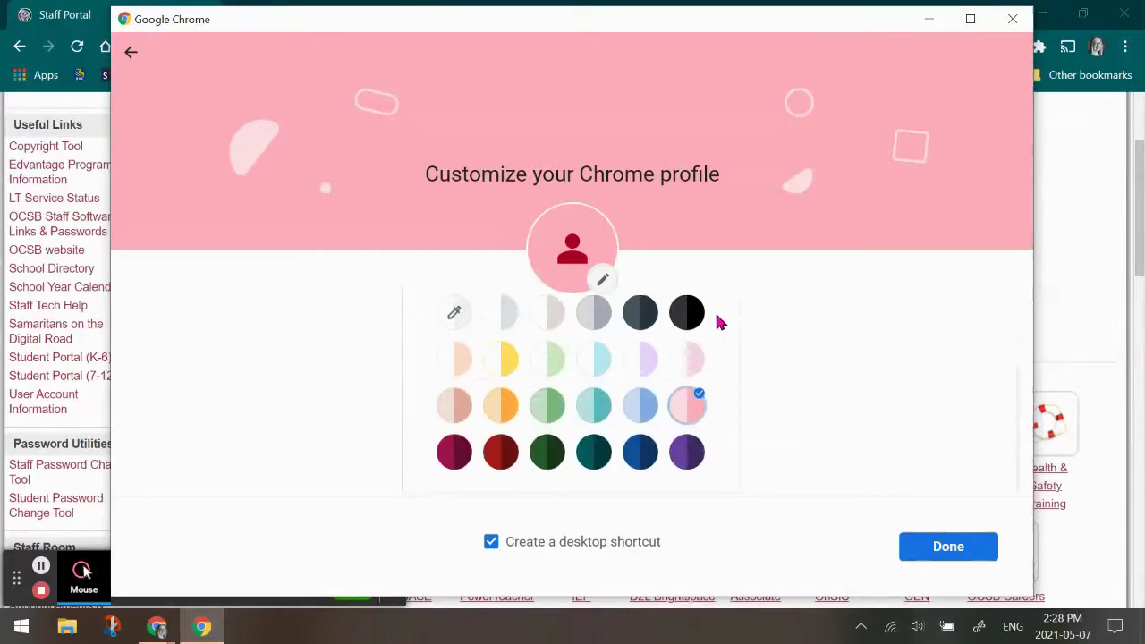
left_click(491, 542)
left_click(950, 550)
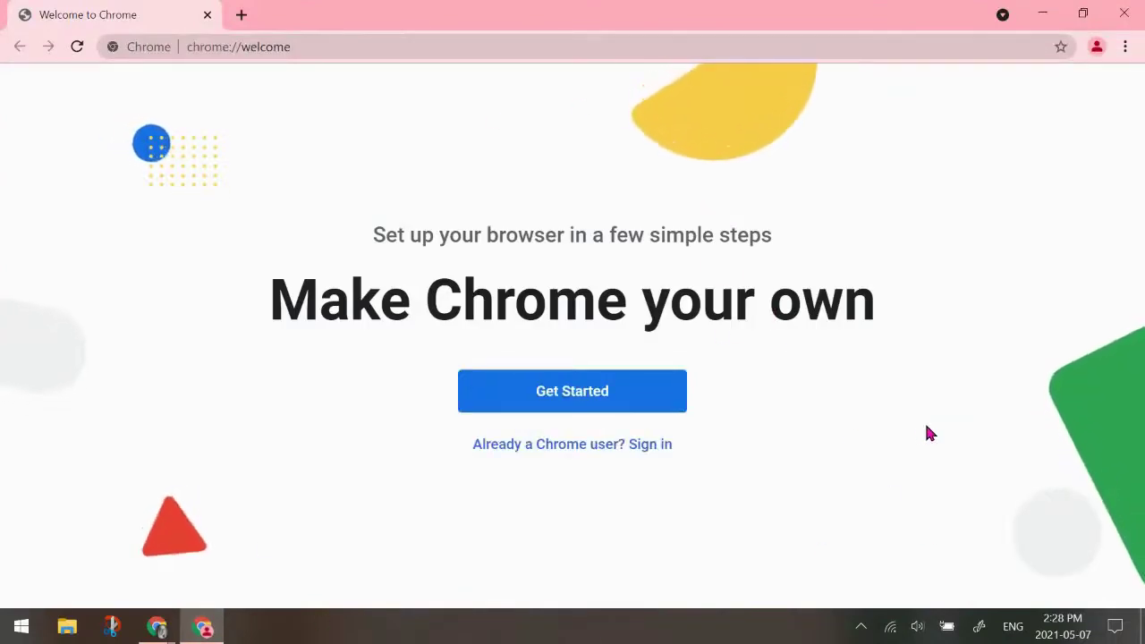
Sign the new profile into the student's school account, link its data and enable sync.
left_click(652, 446)
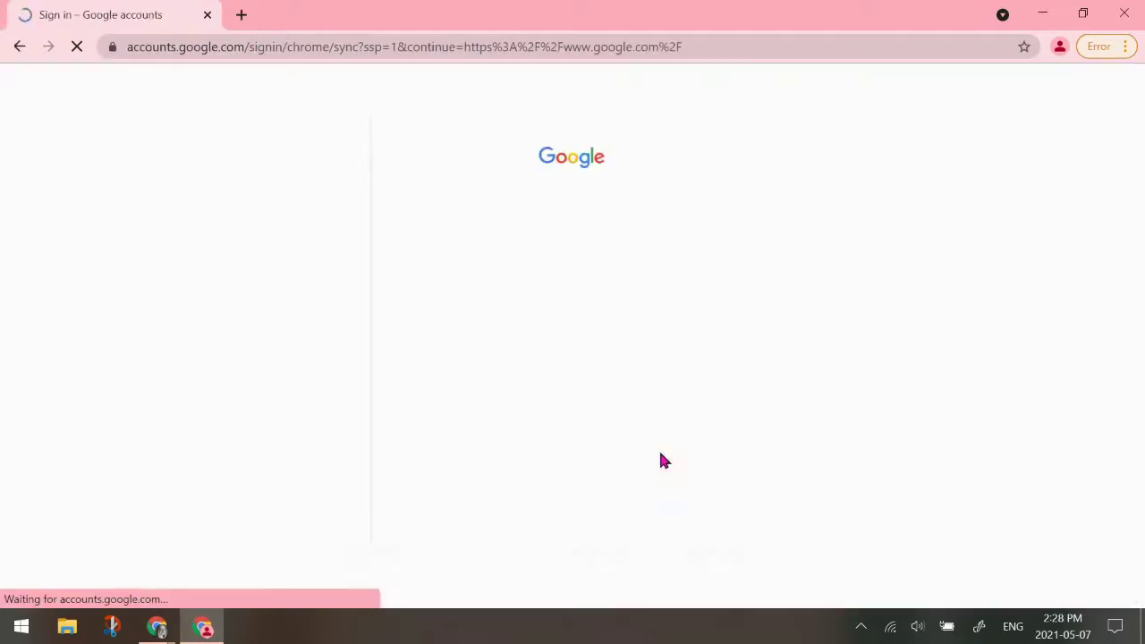
left_click(562, 314)
type("student")
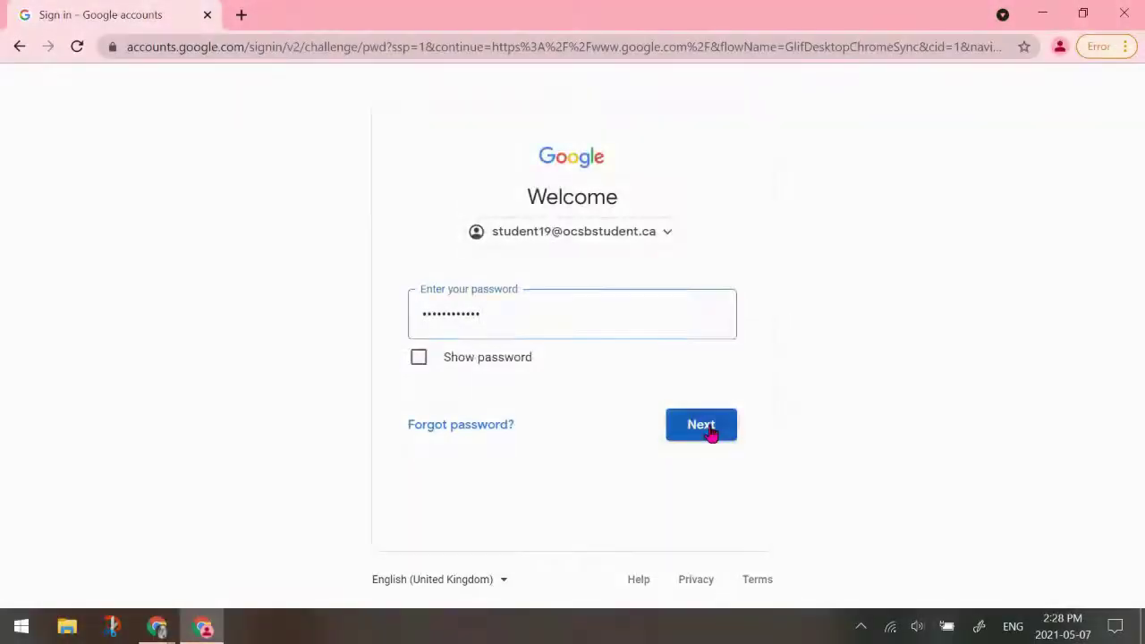
left_click(702, 430)
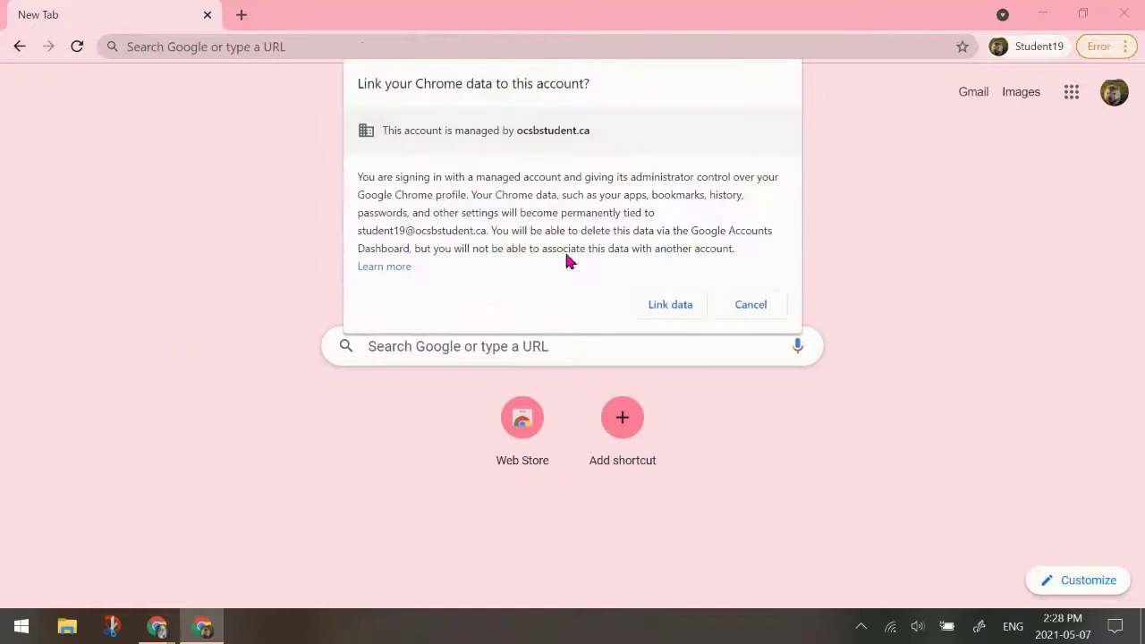
left_click(663, 302)
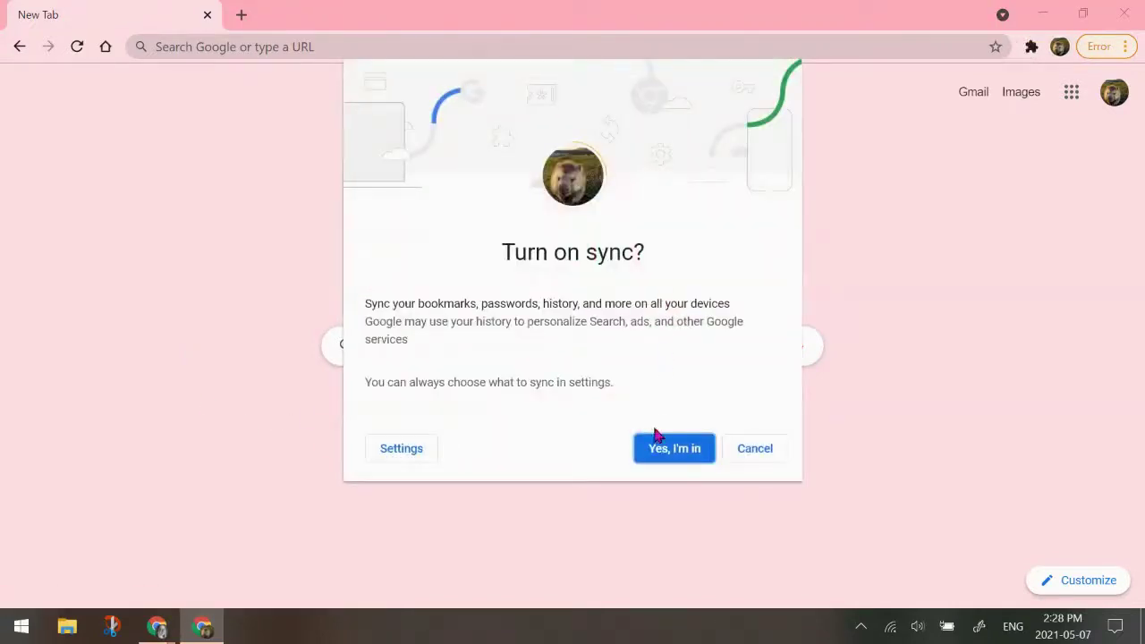
left_click(661, 458)
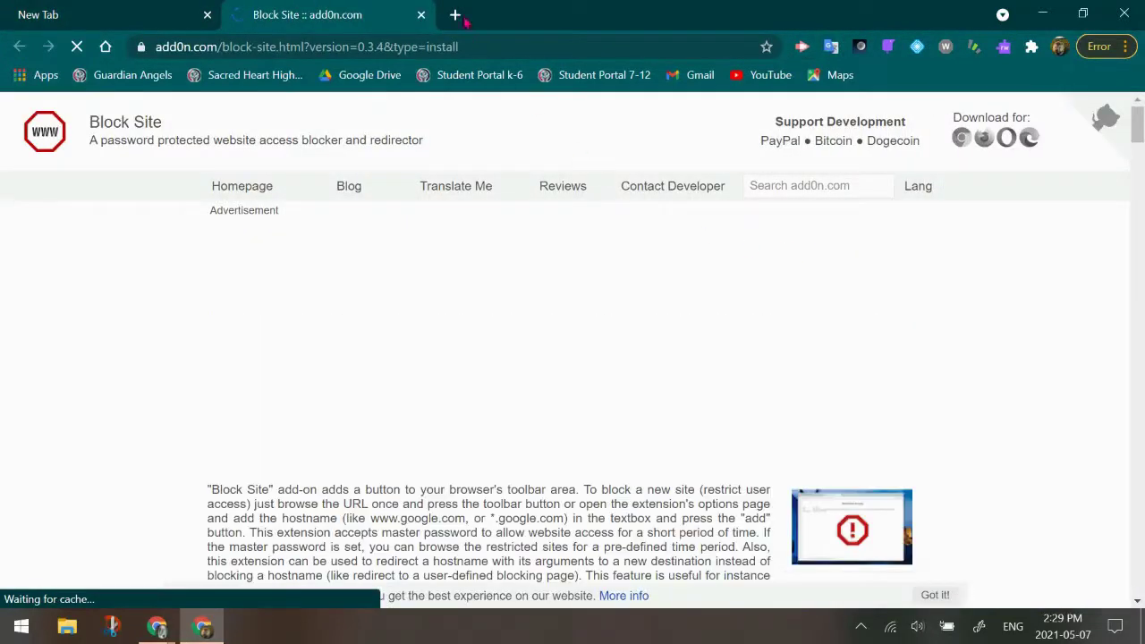
Close the Block Site and Awesome Screenshot extension tabs.
left_click(421, 15)
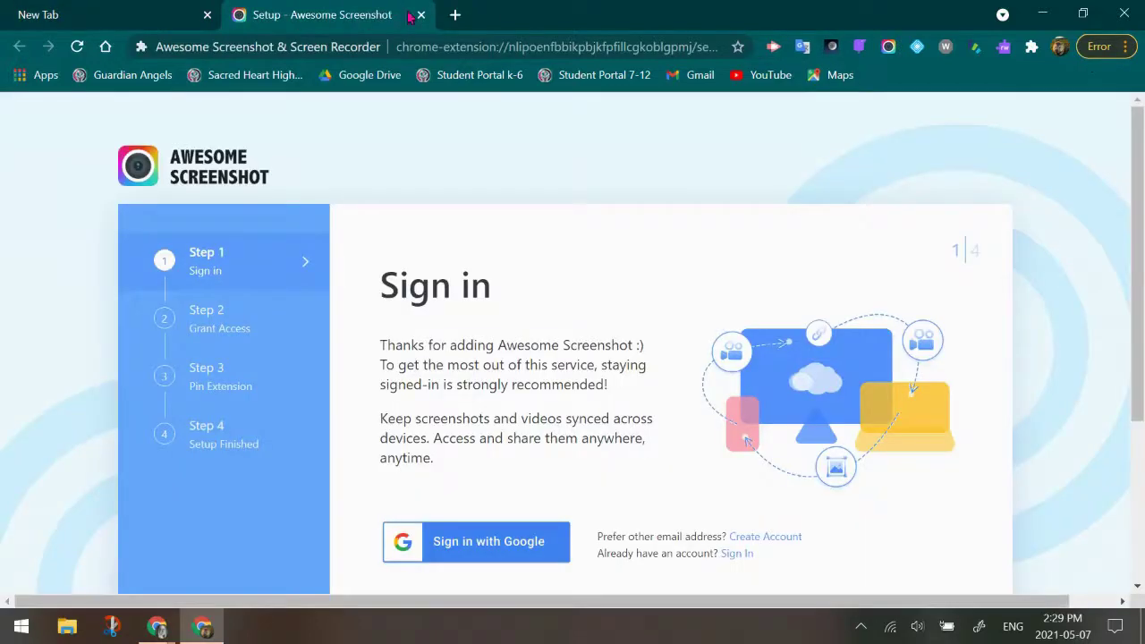
left_click(421, 15)
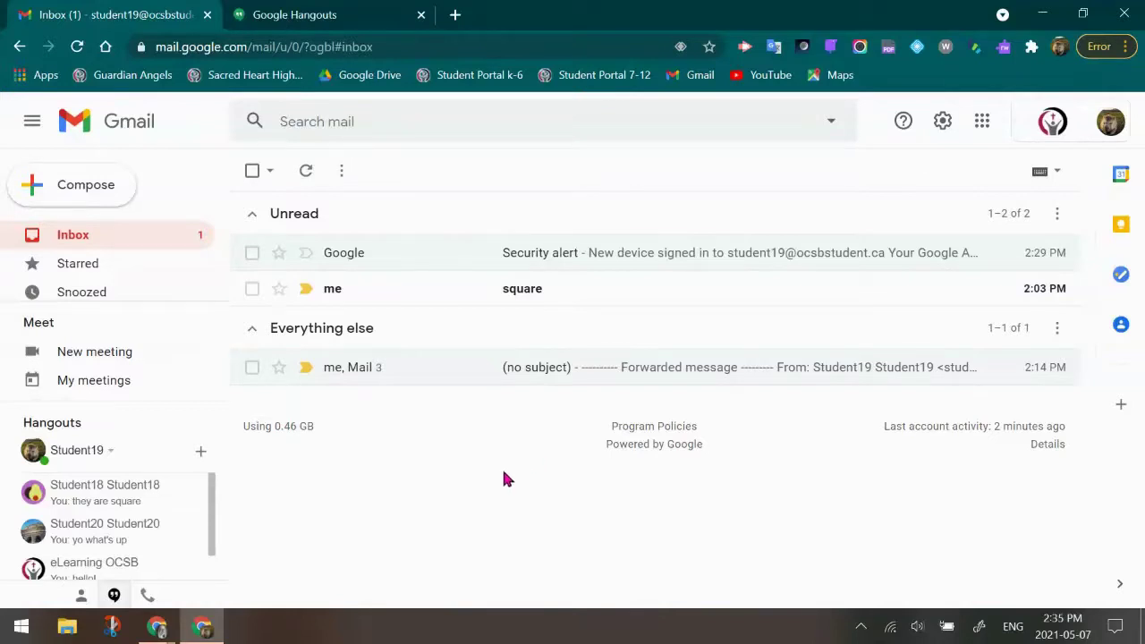
left_click(614, 262)
scroll(693, 420, "down", 1)
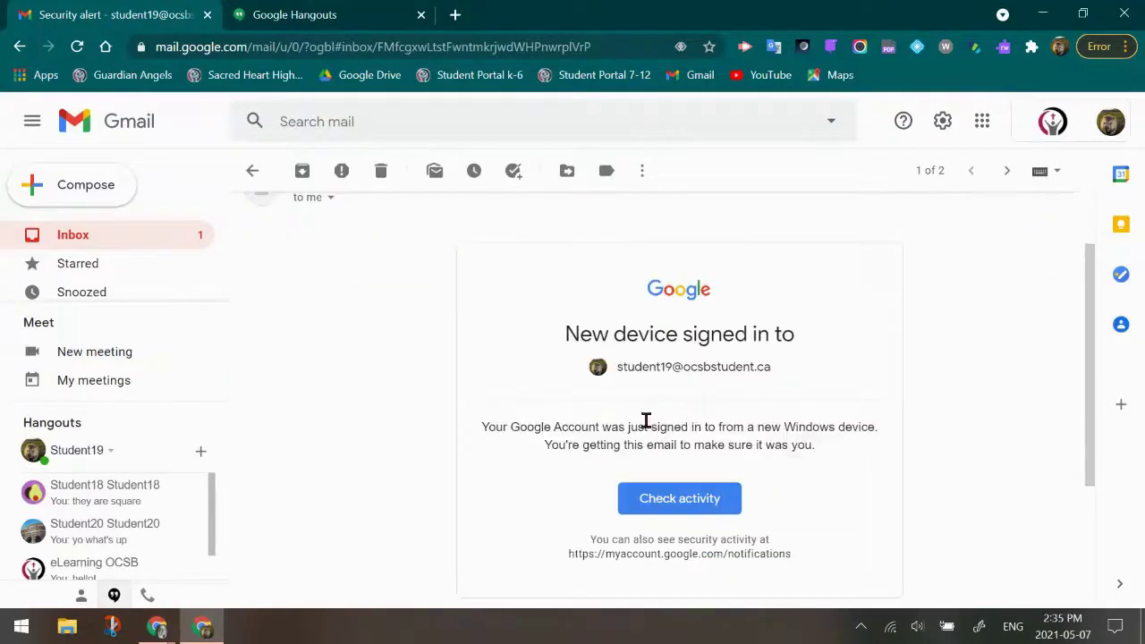
scroll(646, 420, "up", 1)
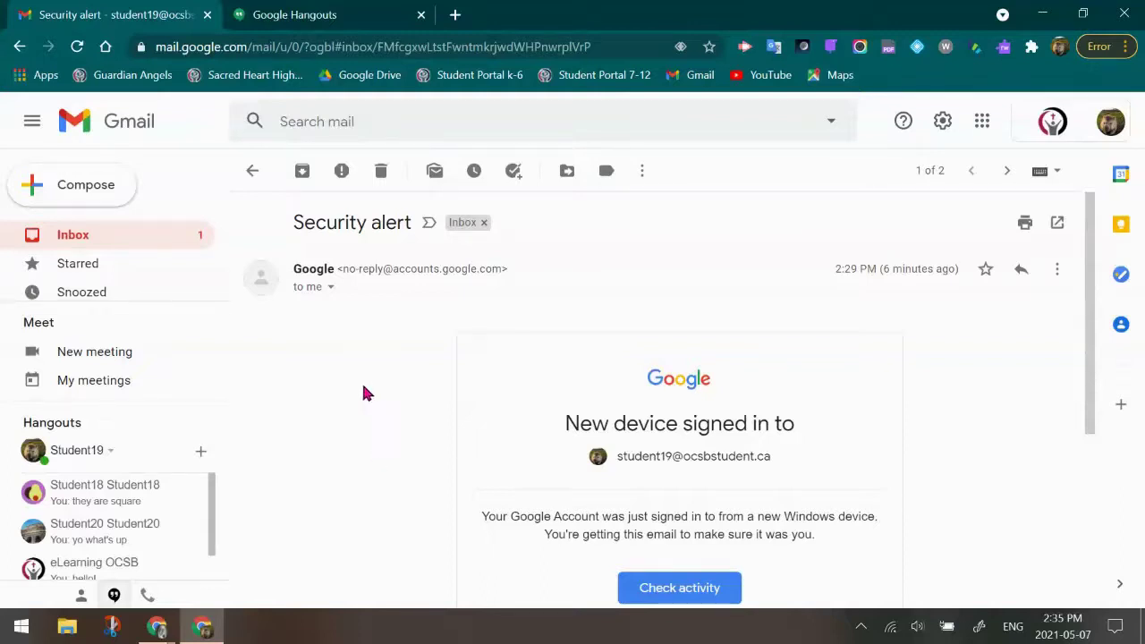
Read the 'square' email with its wombat picture, then return to the inbox.
left_click(254, 173)
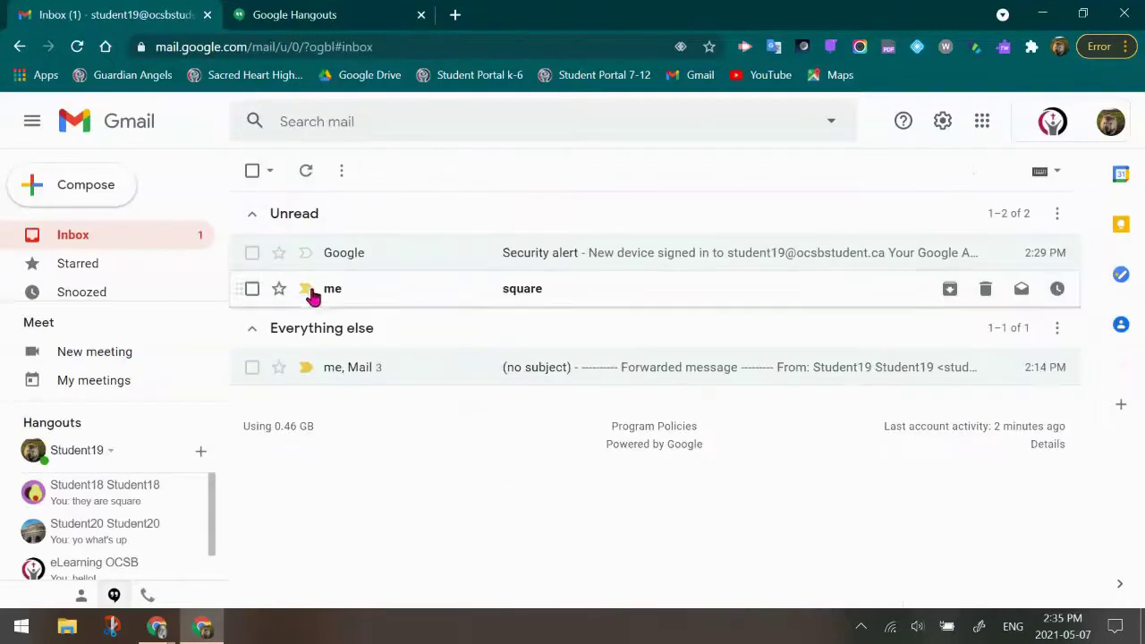
left_click(359, 291)
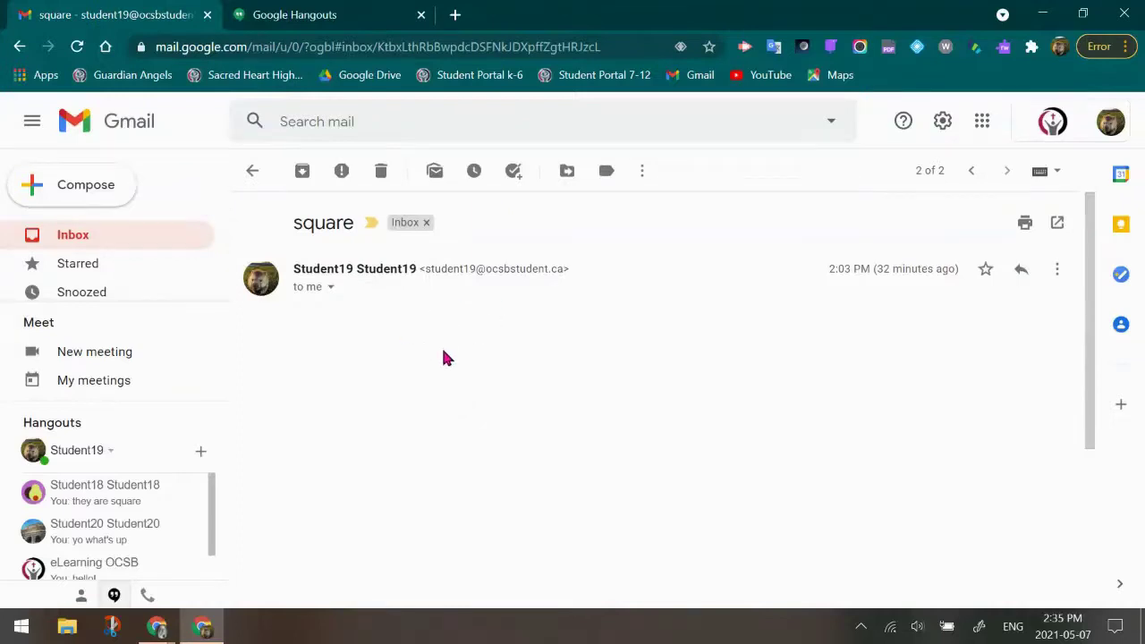
scroll(431, 374, "down", 3)
scroll(431, 374, "up", 3)
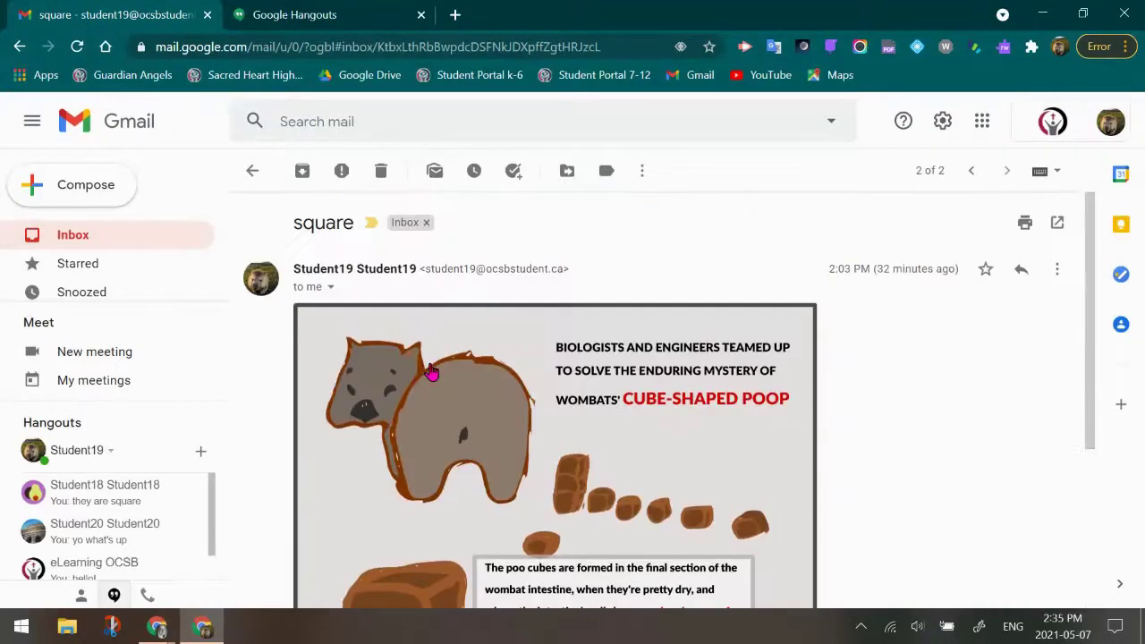
left_click(254, 178)
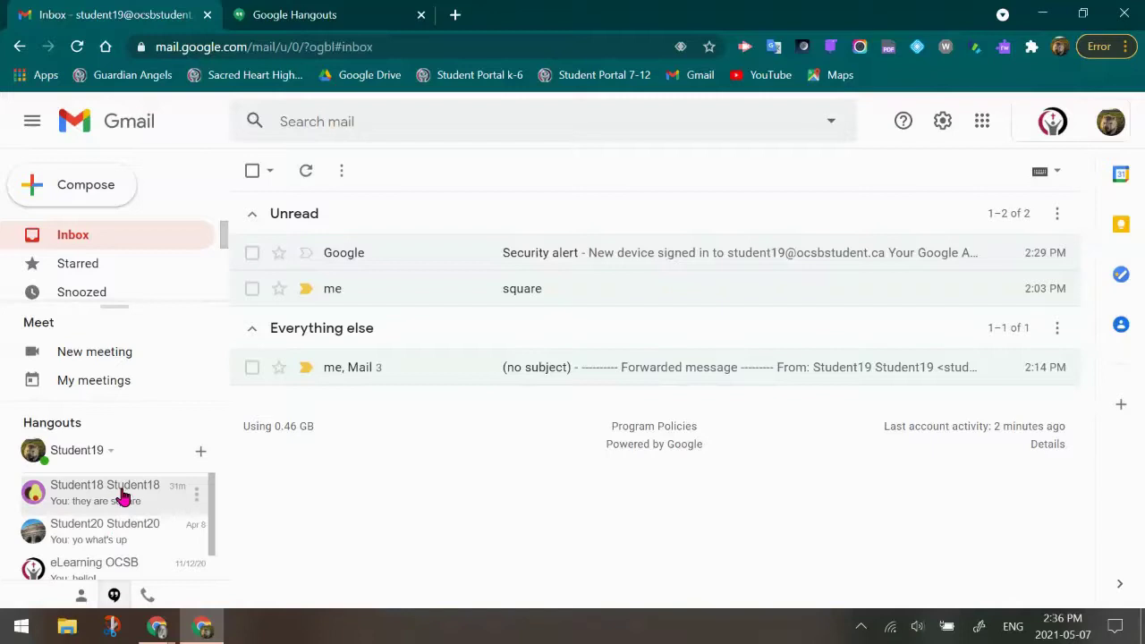
mouse_move(123, 497)
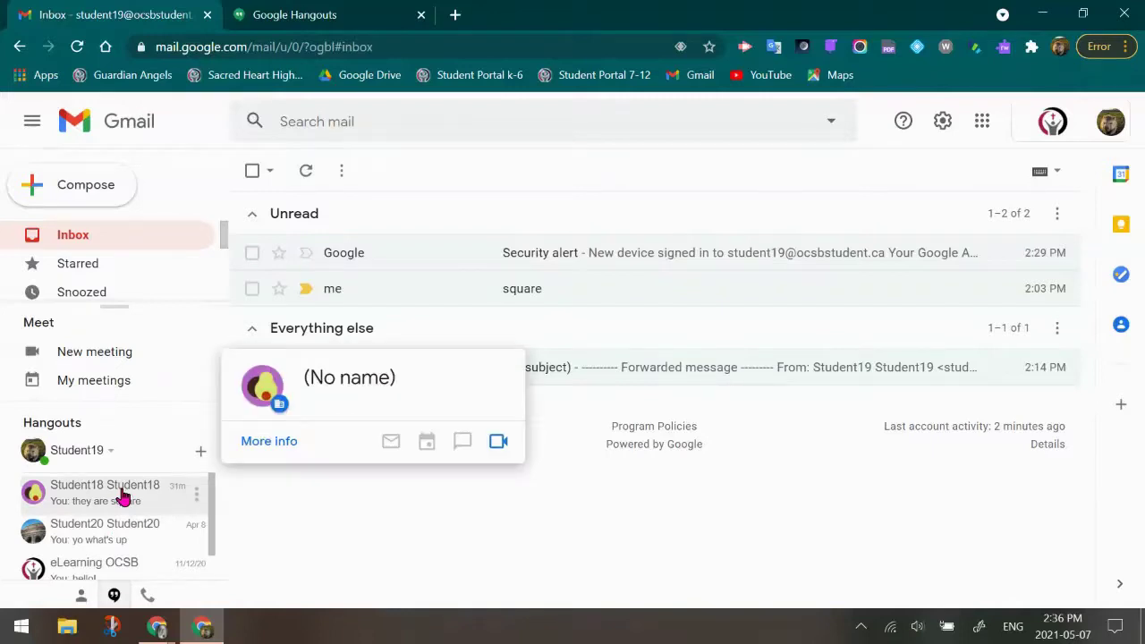
left_click(123, 497)
scroll(973, 385, "up", 5)
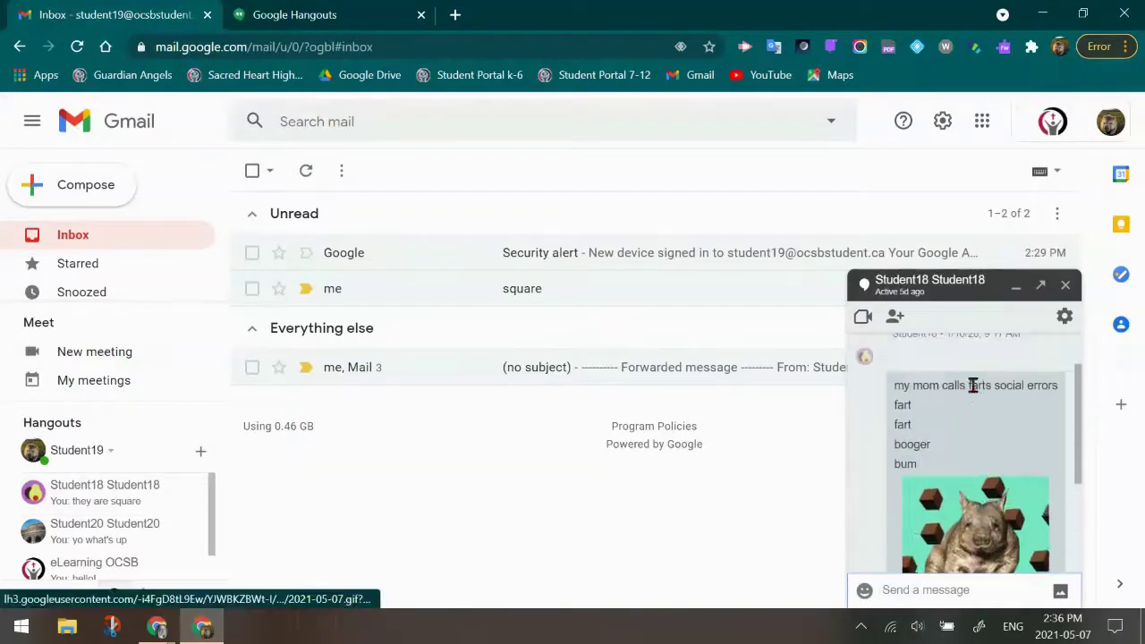
scroll(973, 385, "down", 5)
left_click(1065, 284)
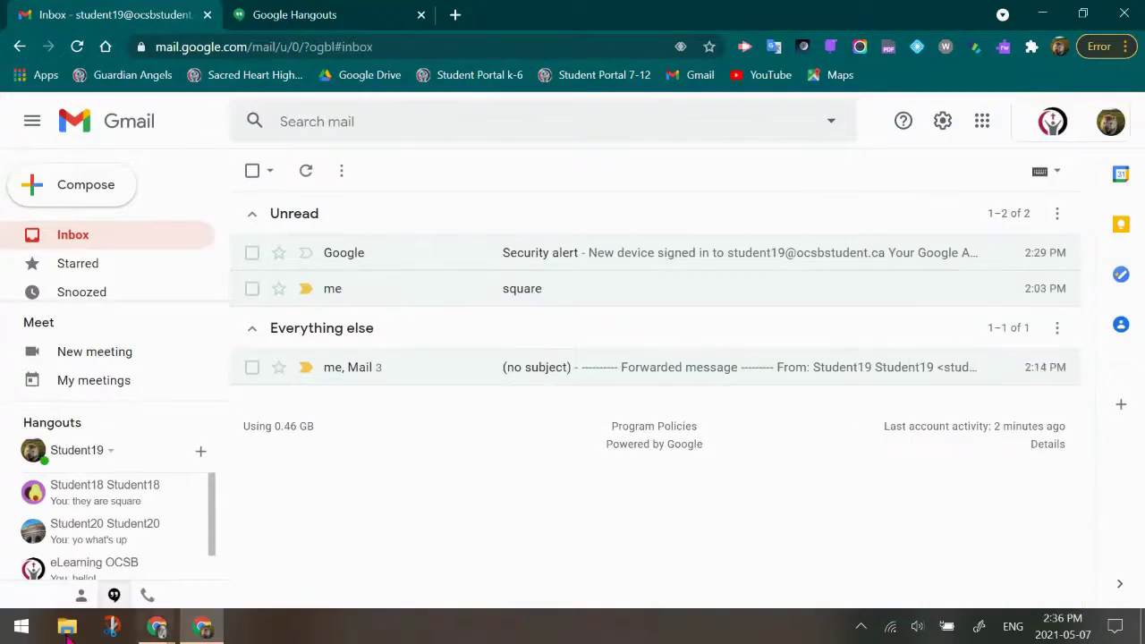
mouse_move(108, 495)
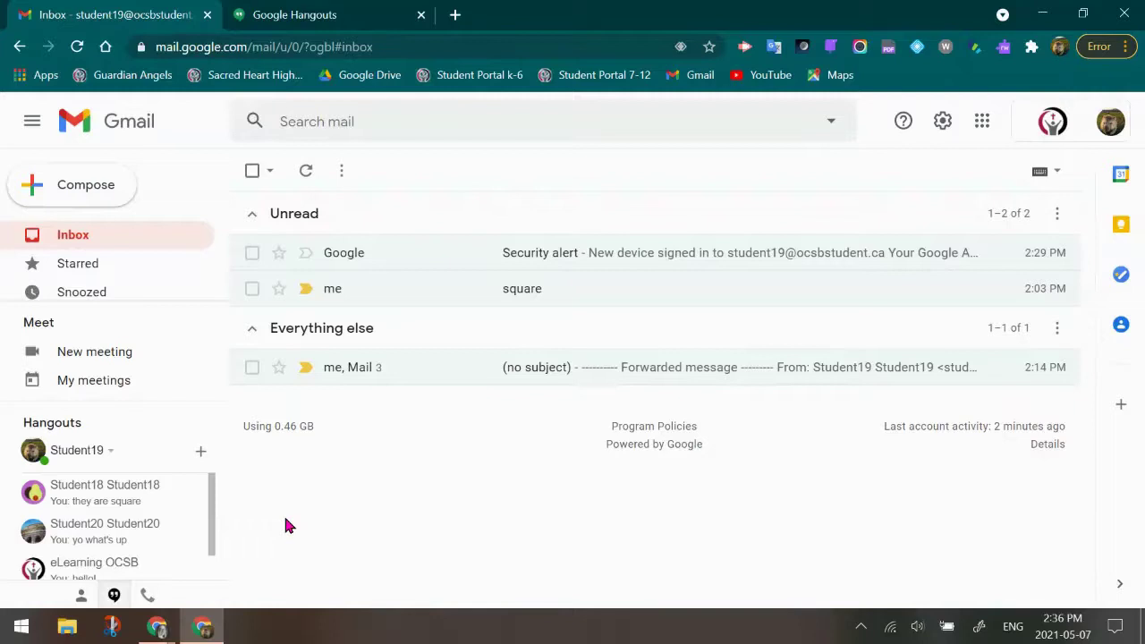
Switch to the Google Hangouts tab and look over the student's conversation list.
left_click(264, 16)
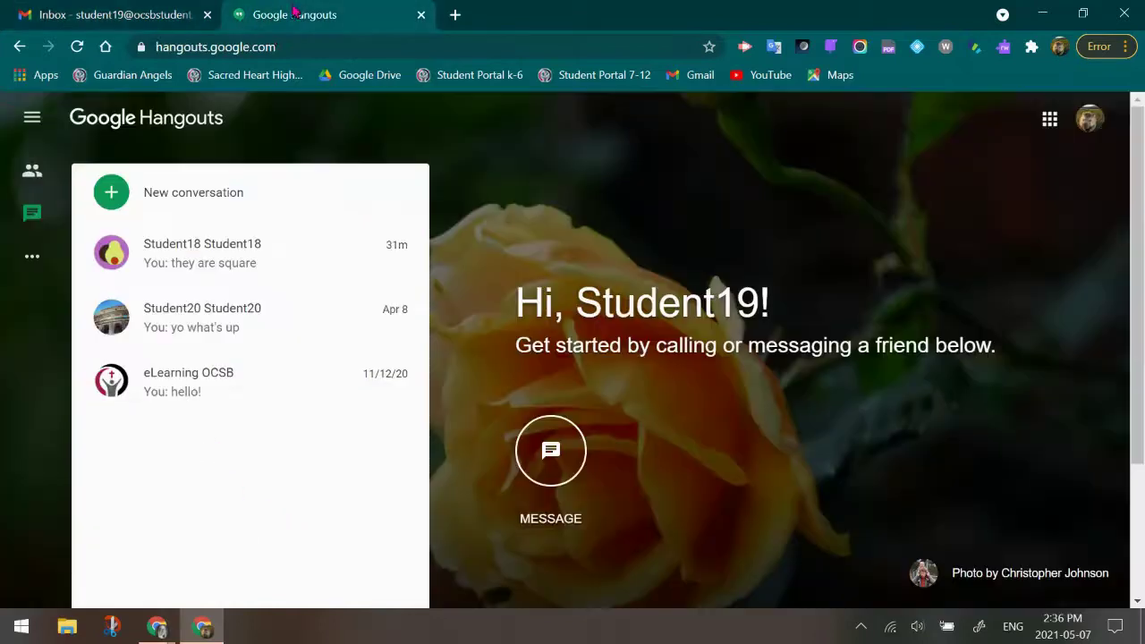
left_click(157, 48)
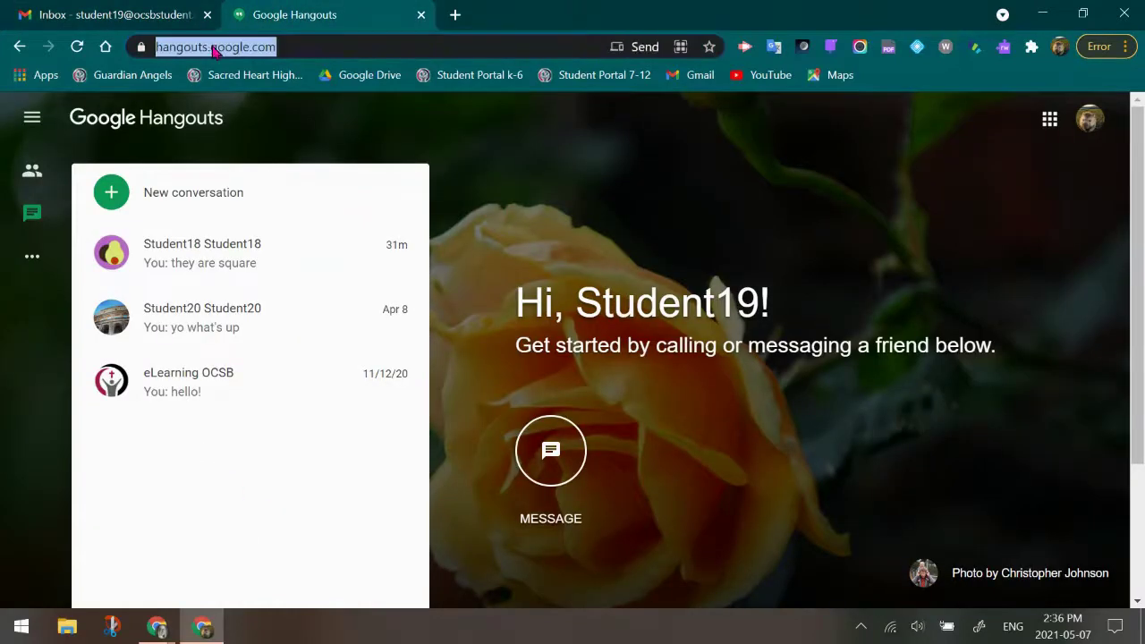
left_click(480, 186)
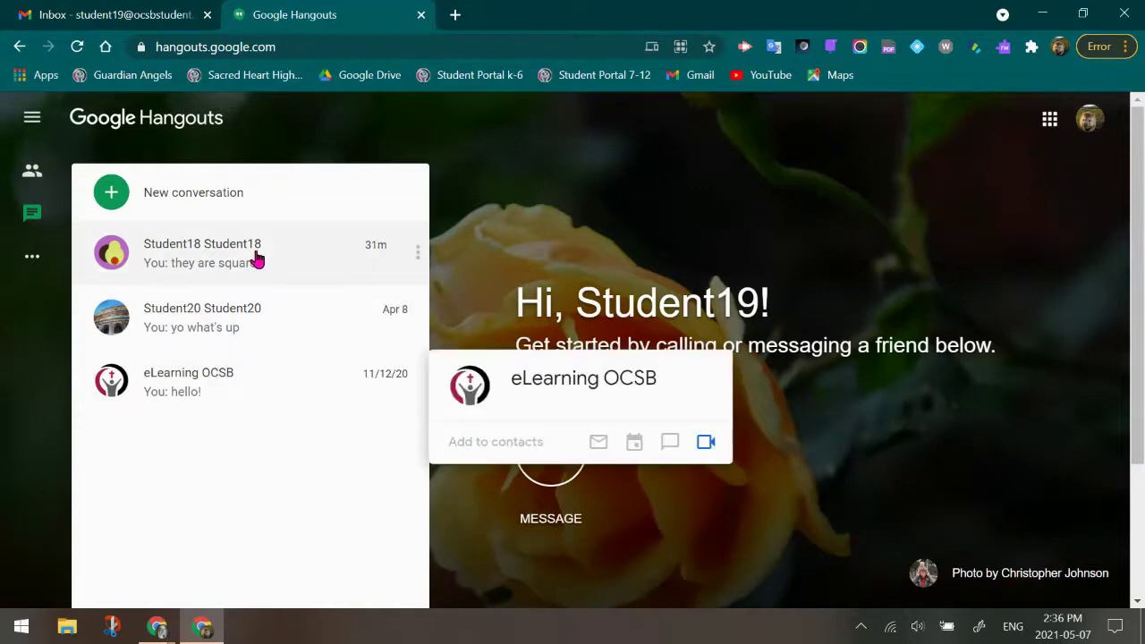
mouse_move(226, 337)
mouse_move(227, 258)
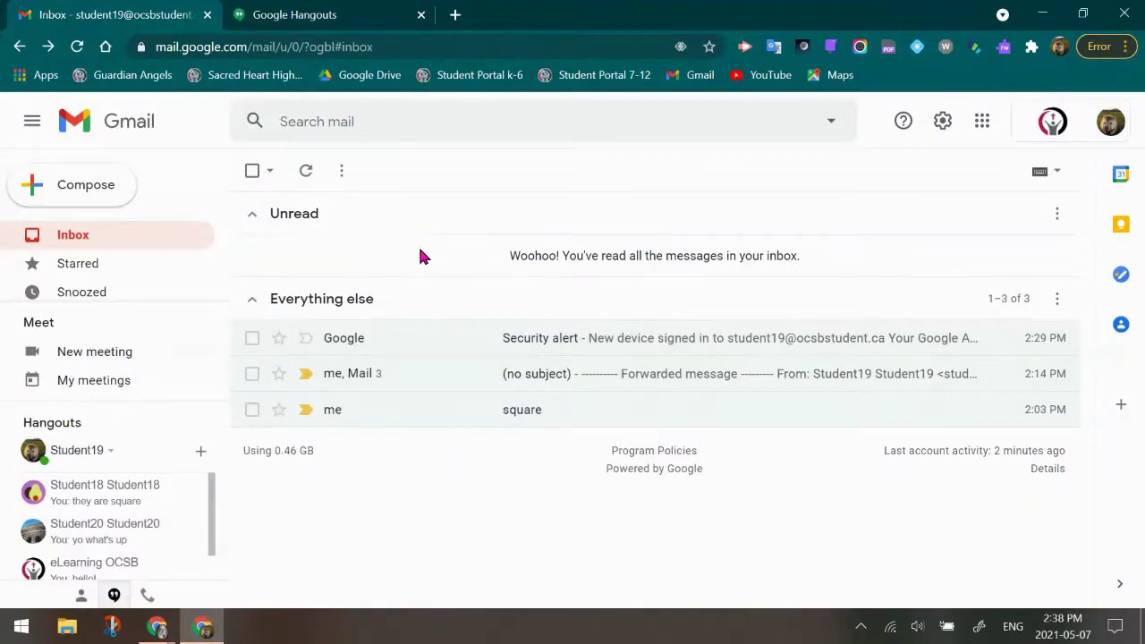
Back in Gmail, run an advanced search with Date within set to 3 days.
left_click(349, 11)
left_click(134, 15)
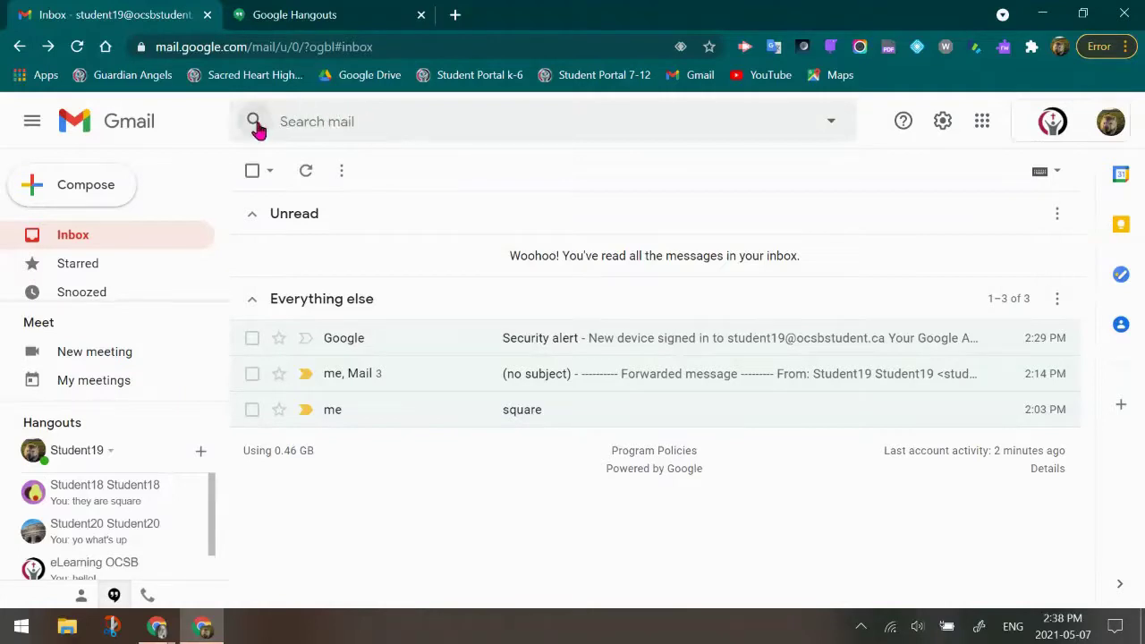
left_click(832, 127)
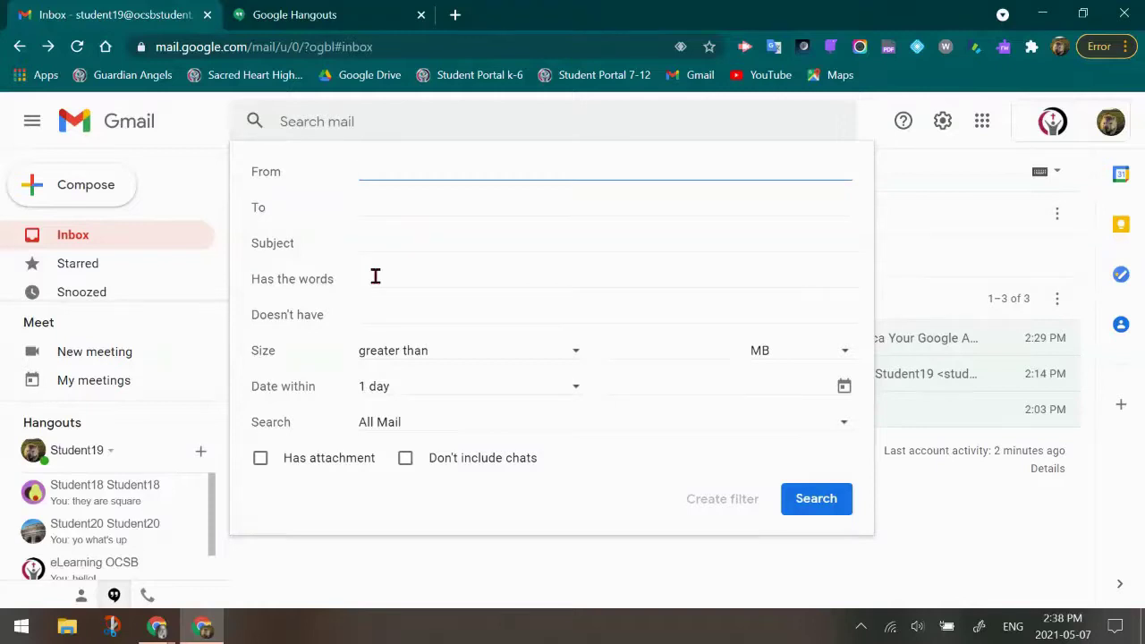
left_click(575, 393)
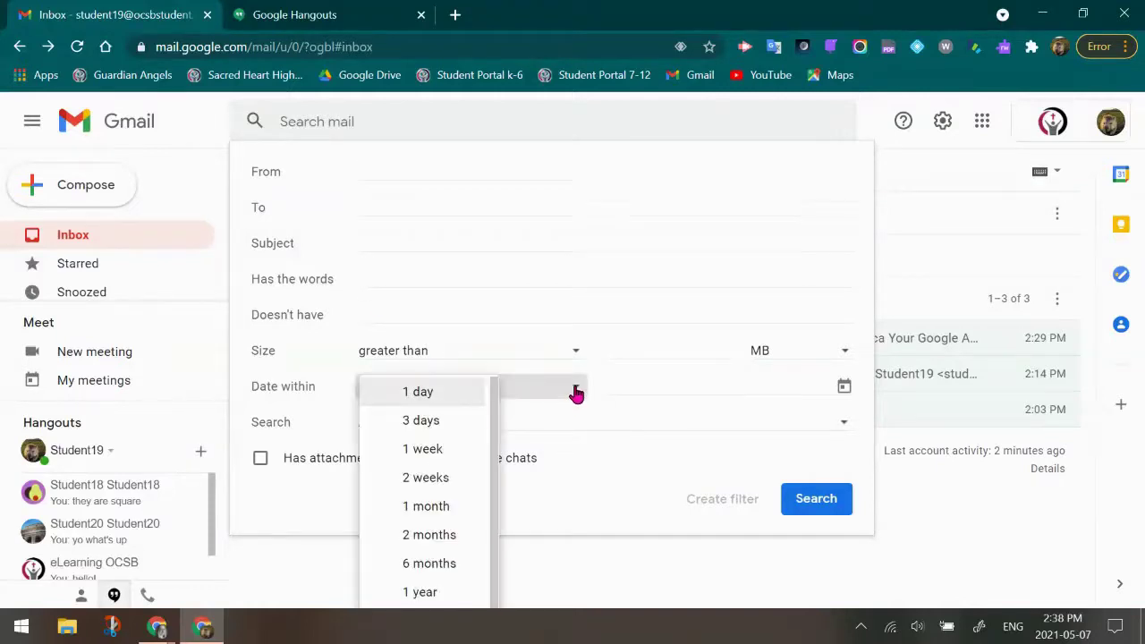
left_click(439, 422)
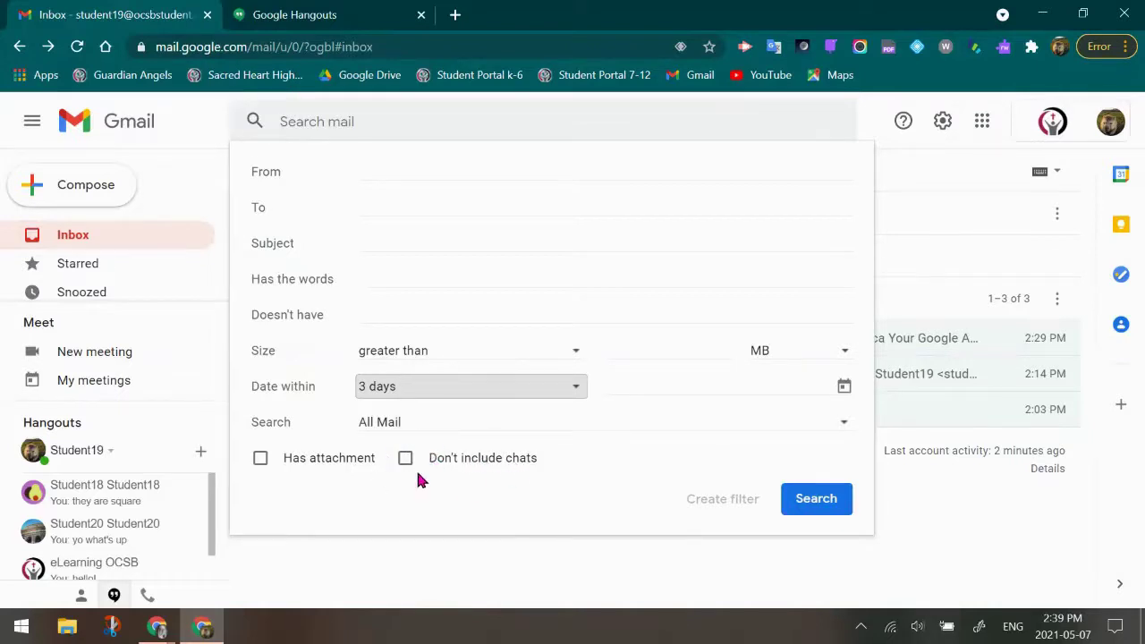
left_click(821, 504)
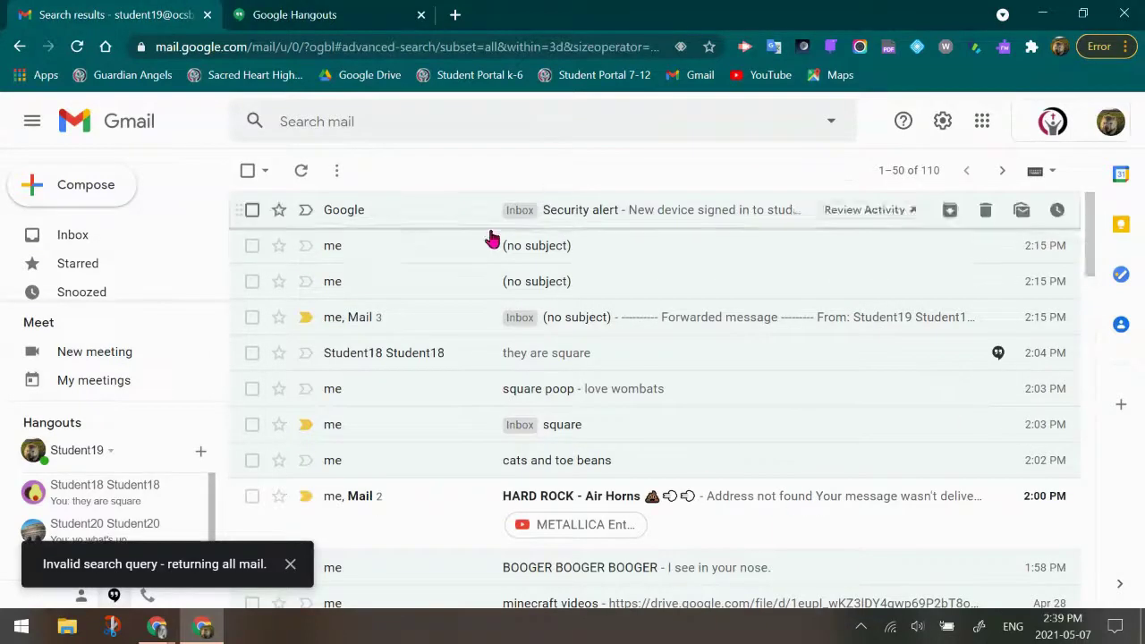
scroll(465, 246, "down", 3)
scroll(439, 243, "down", 3)
scroll(434, 258, "up", 6)
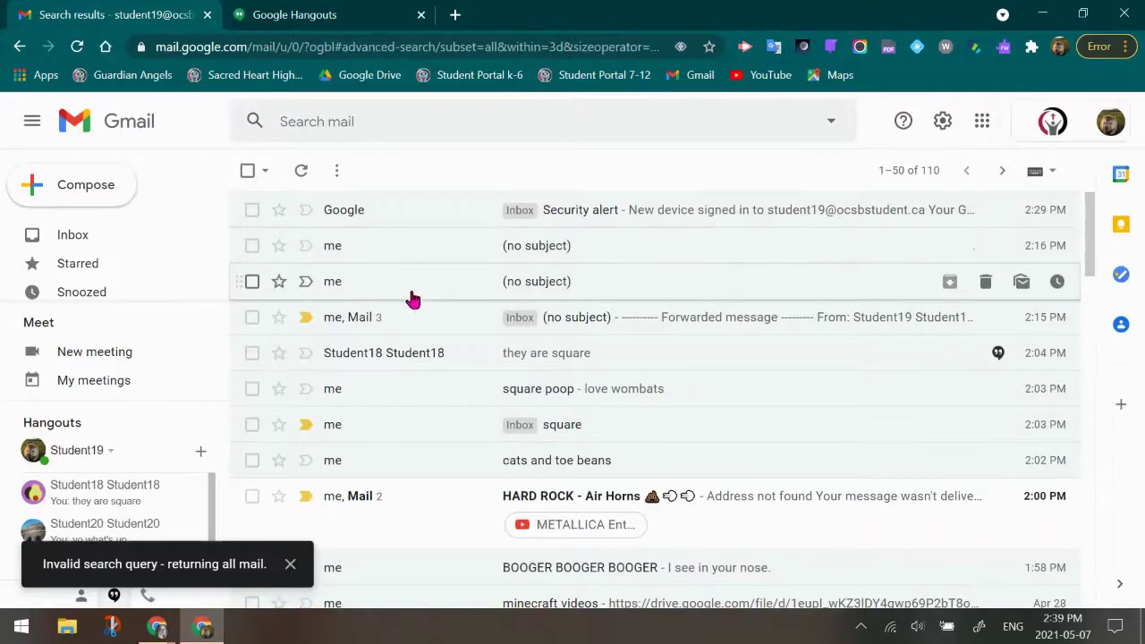
mouse_move(379, 358)
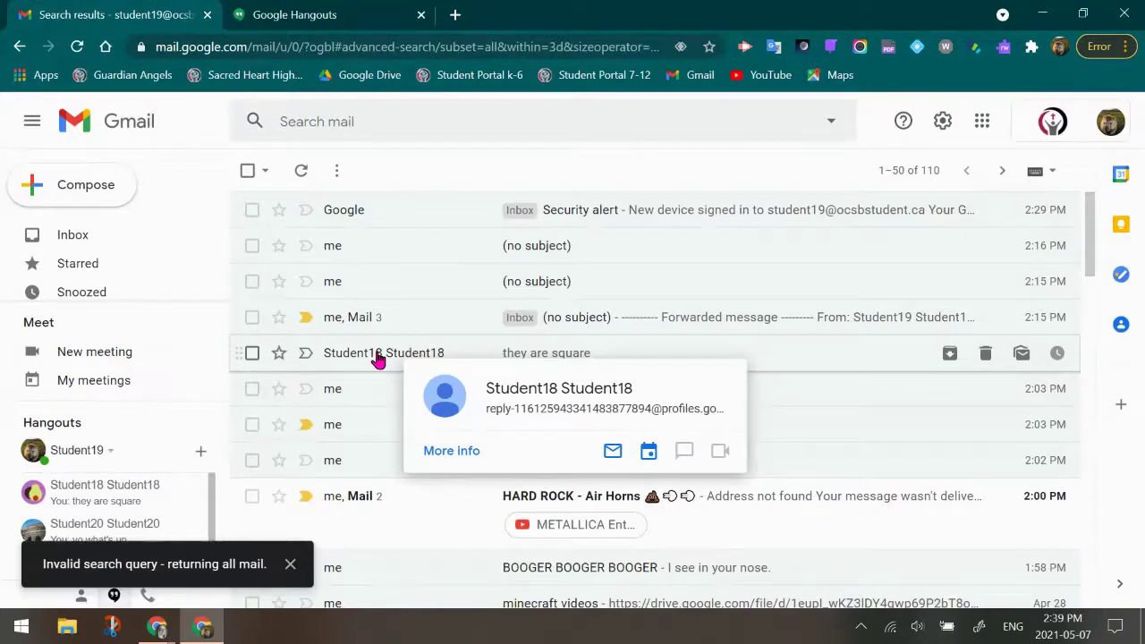
left_click(378, 358)
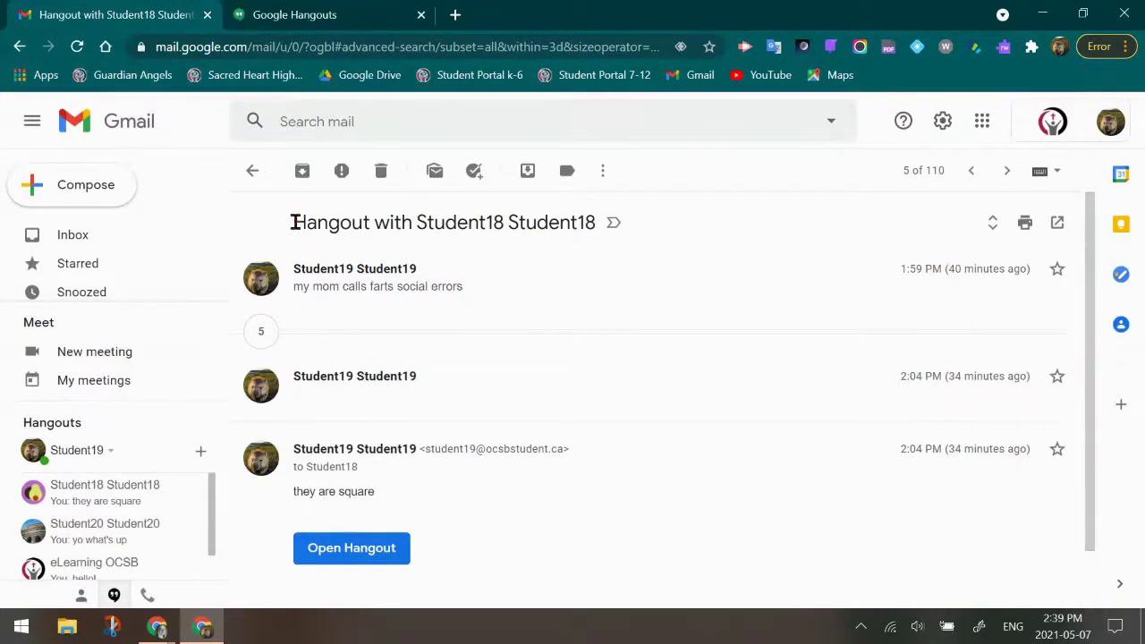
left_click_drag(294, 222, 596, 229)
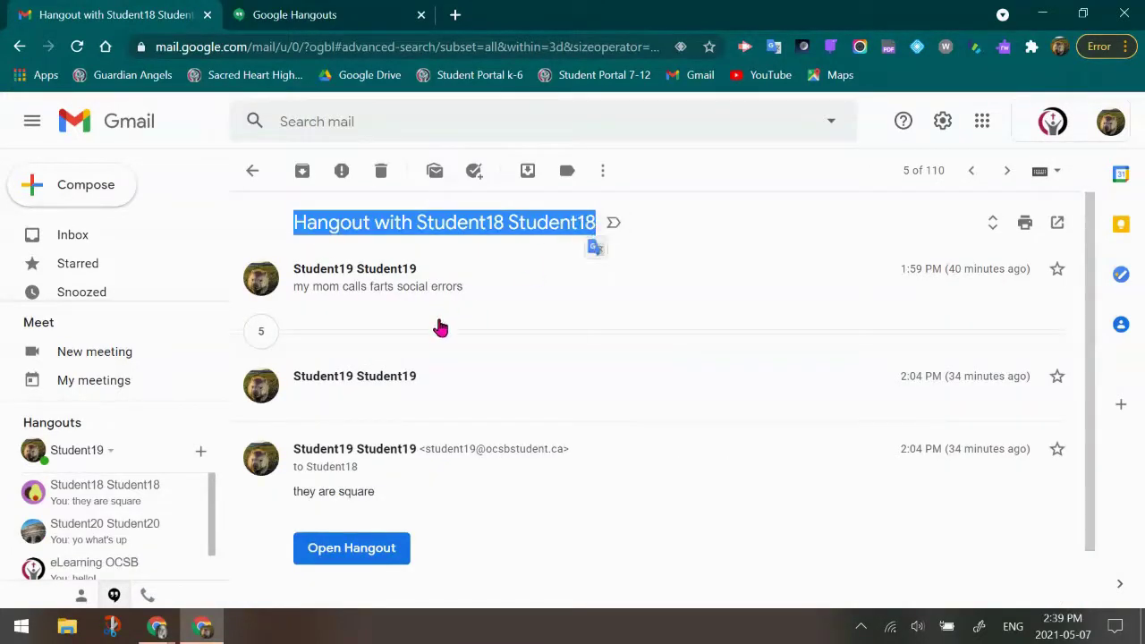
left_click(382, 339)
scroll(394, 313, "down", 4)
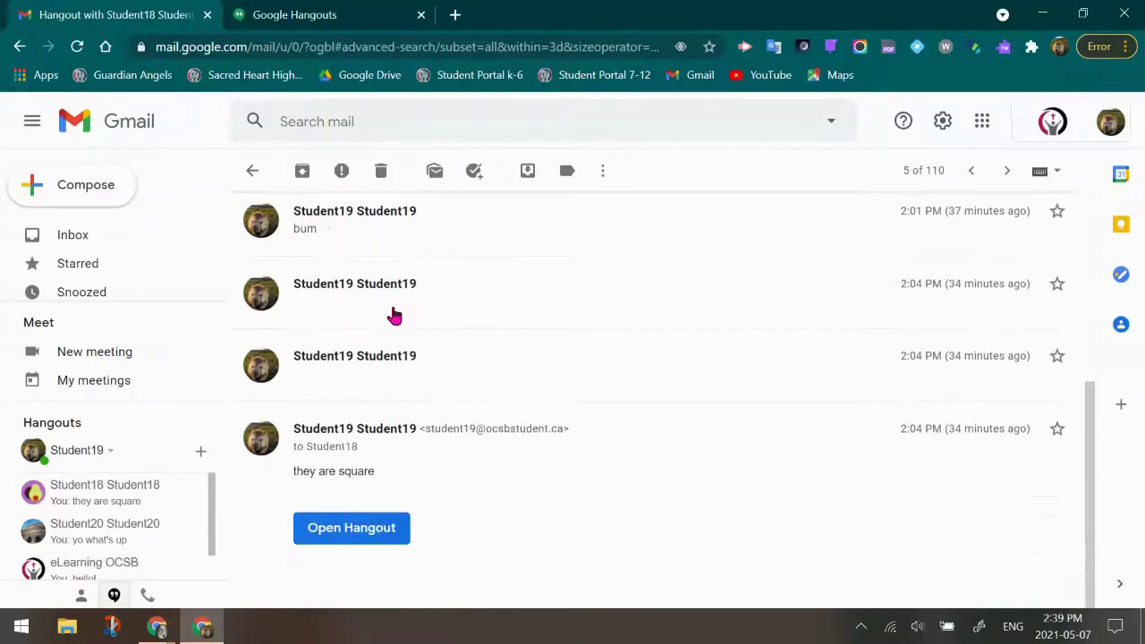
scroll(390, 320, "up", 4)
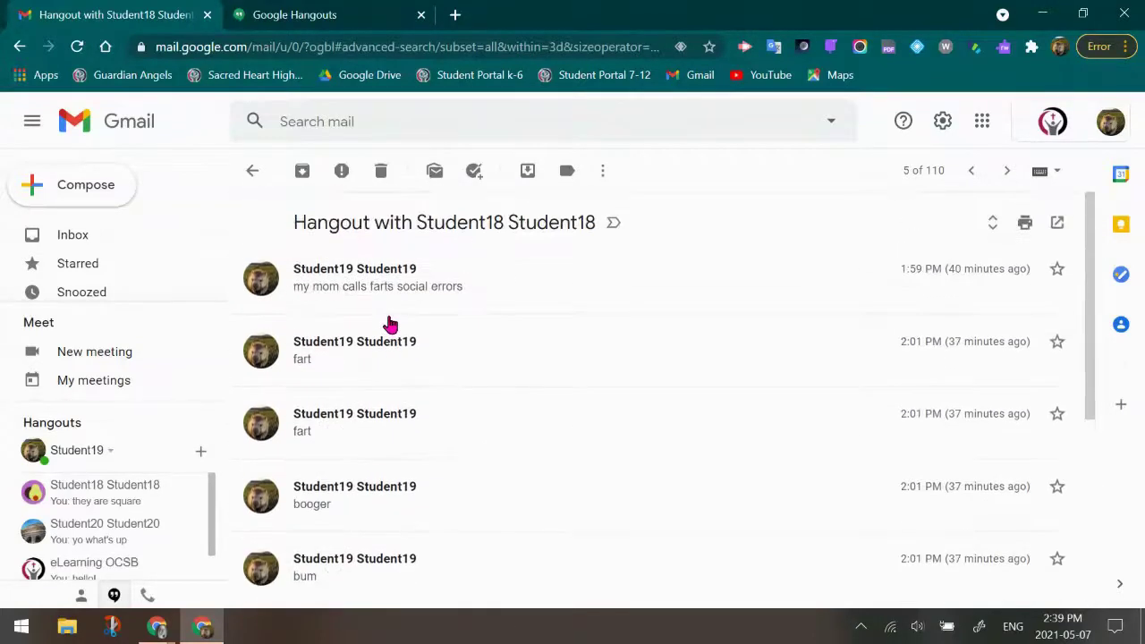
left_click(257, 173)
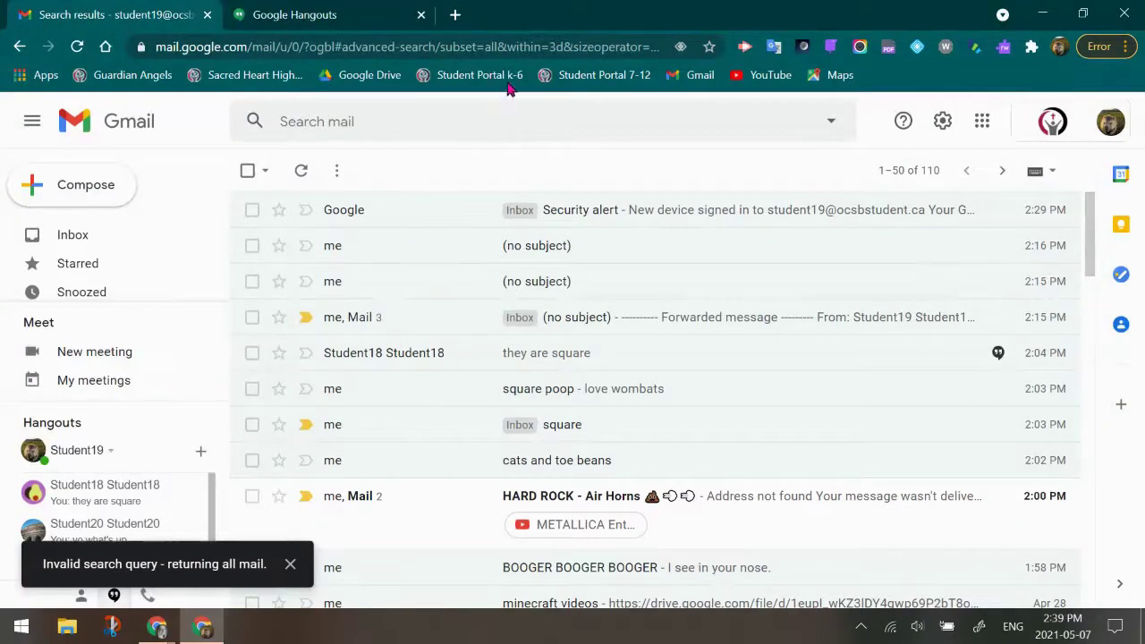
Rerun the advanced search with Date within at 1 day and scroll through the 110 results.
left_click(483, 125)
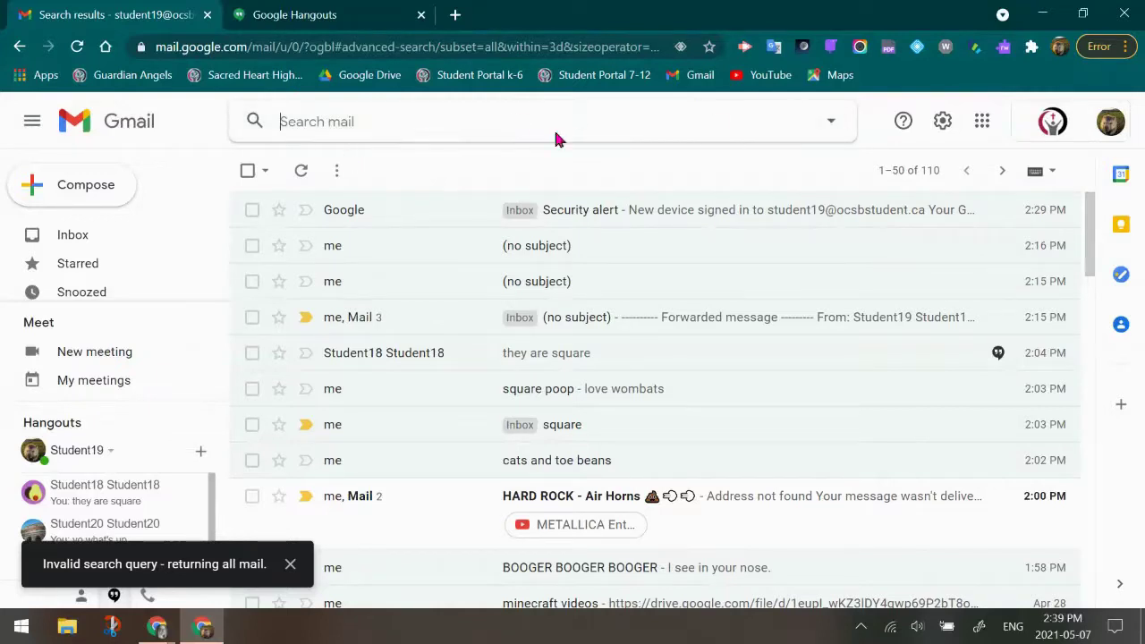
left_click(832, 122)
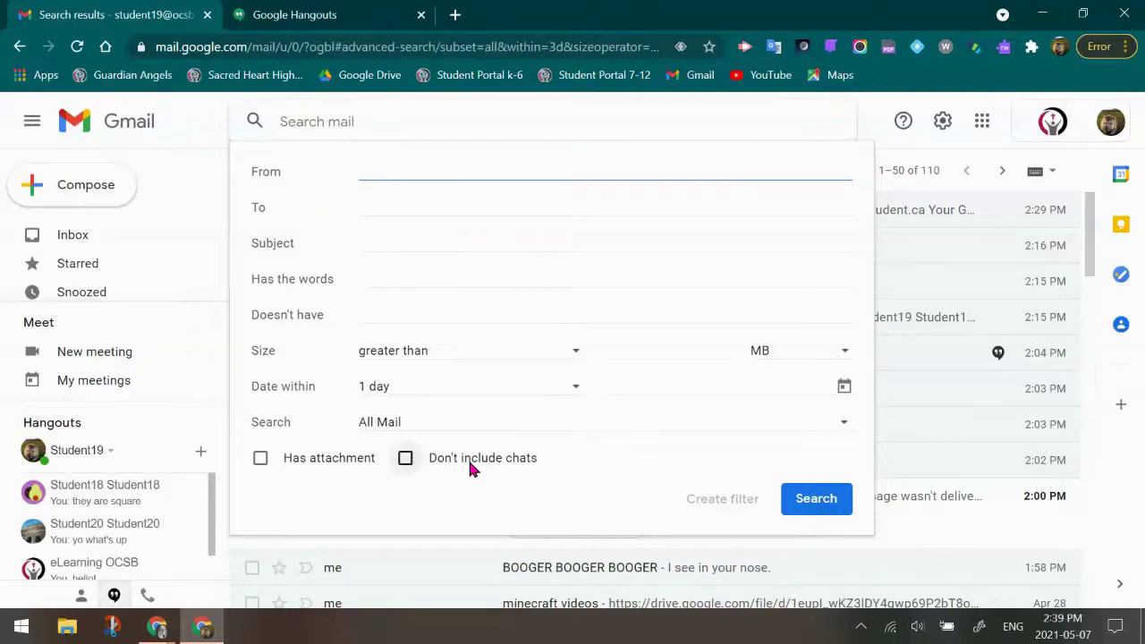
left_click(815, 498)
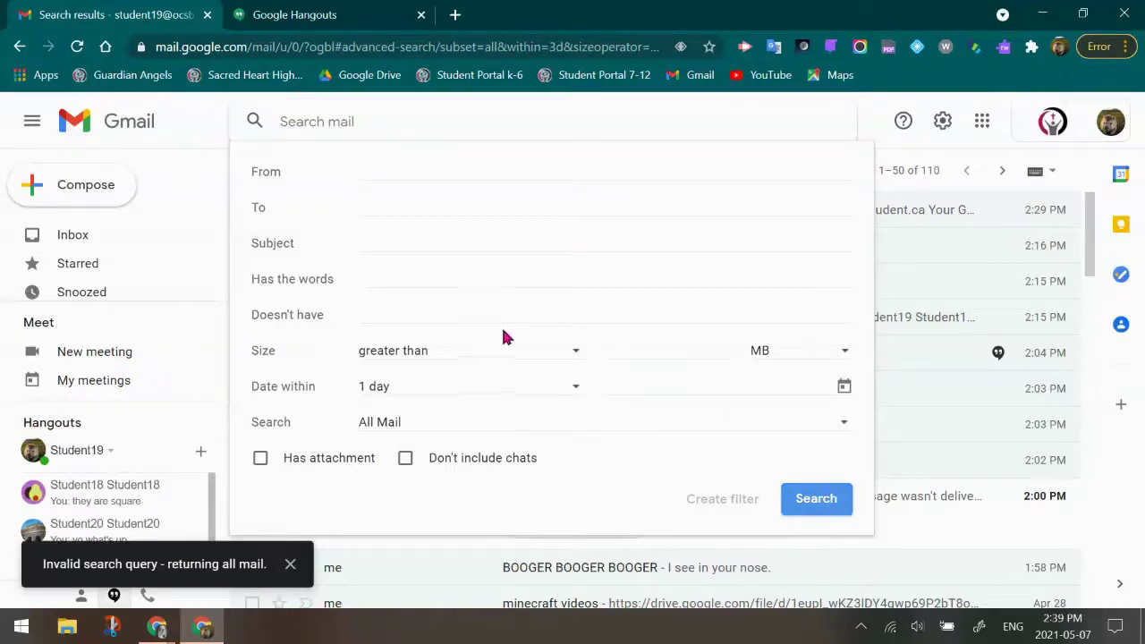
scroll(456, 376, "down", 2)
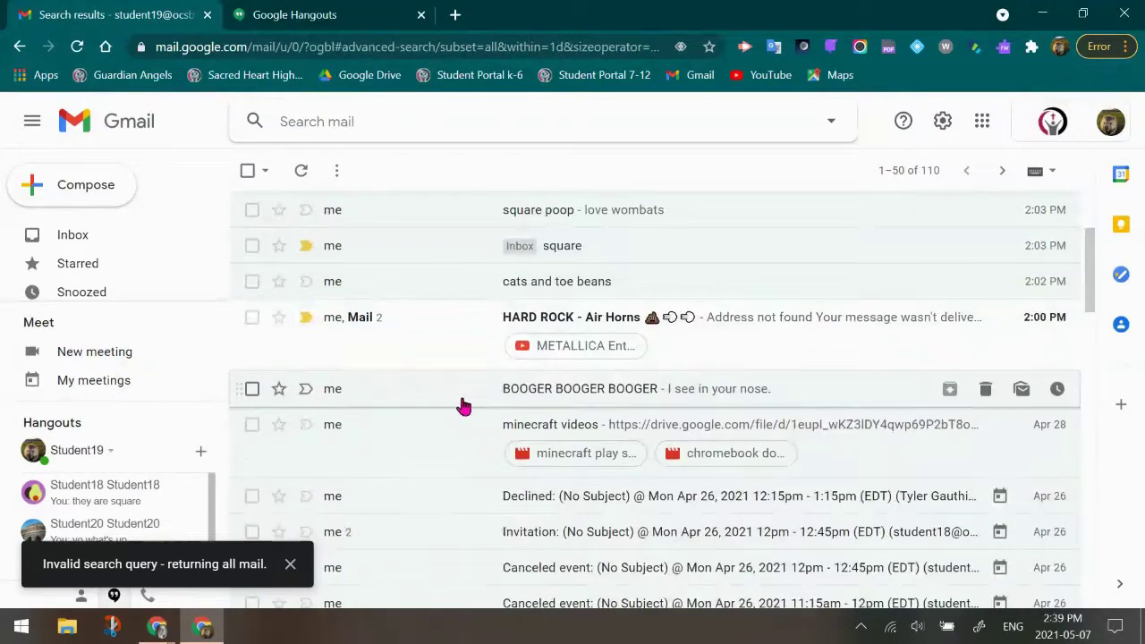
Open the 'BOOGER BOOGER BOOGER' email, message 10 of 110, from the results.
left_click(563, 397)
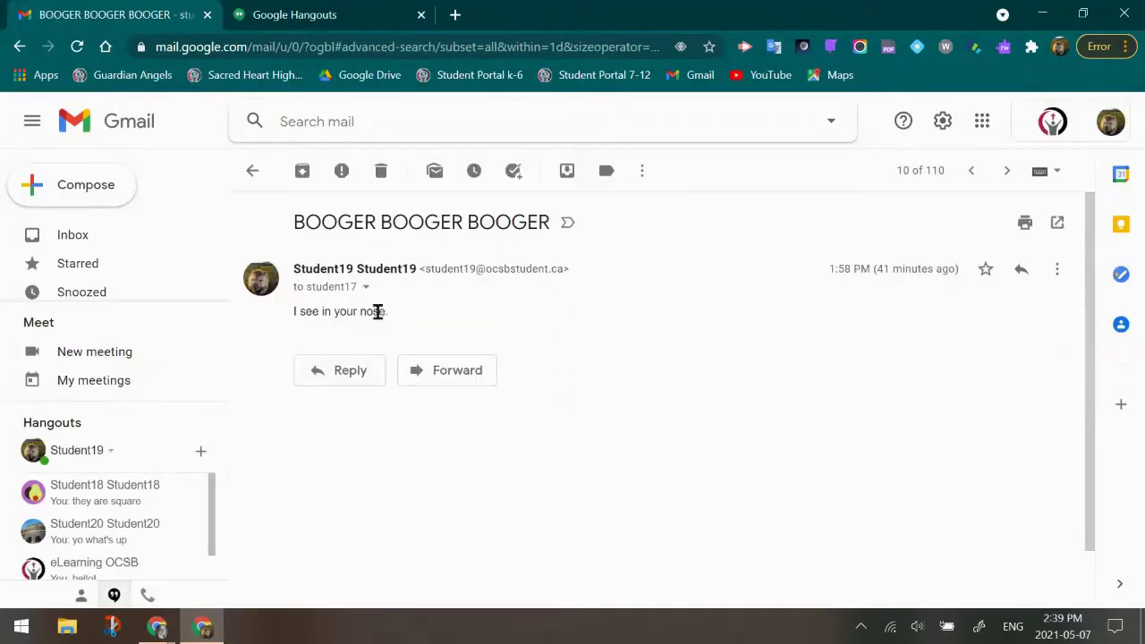